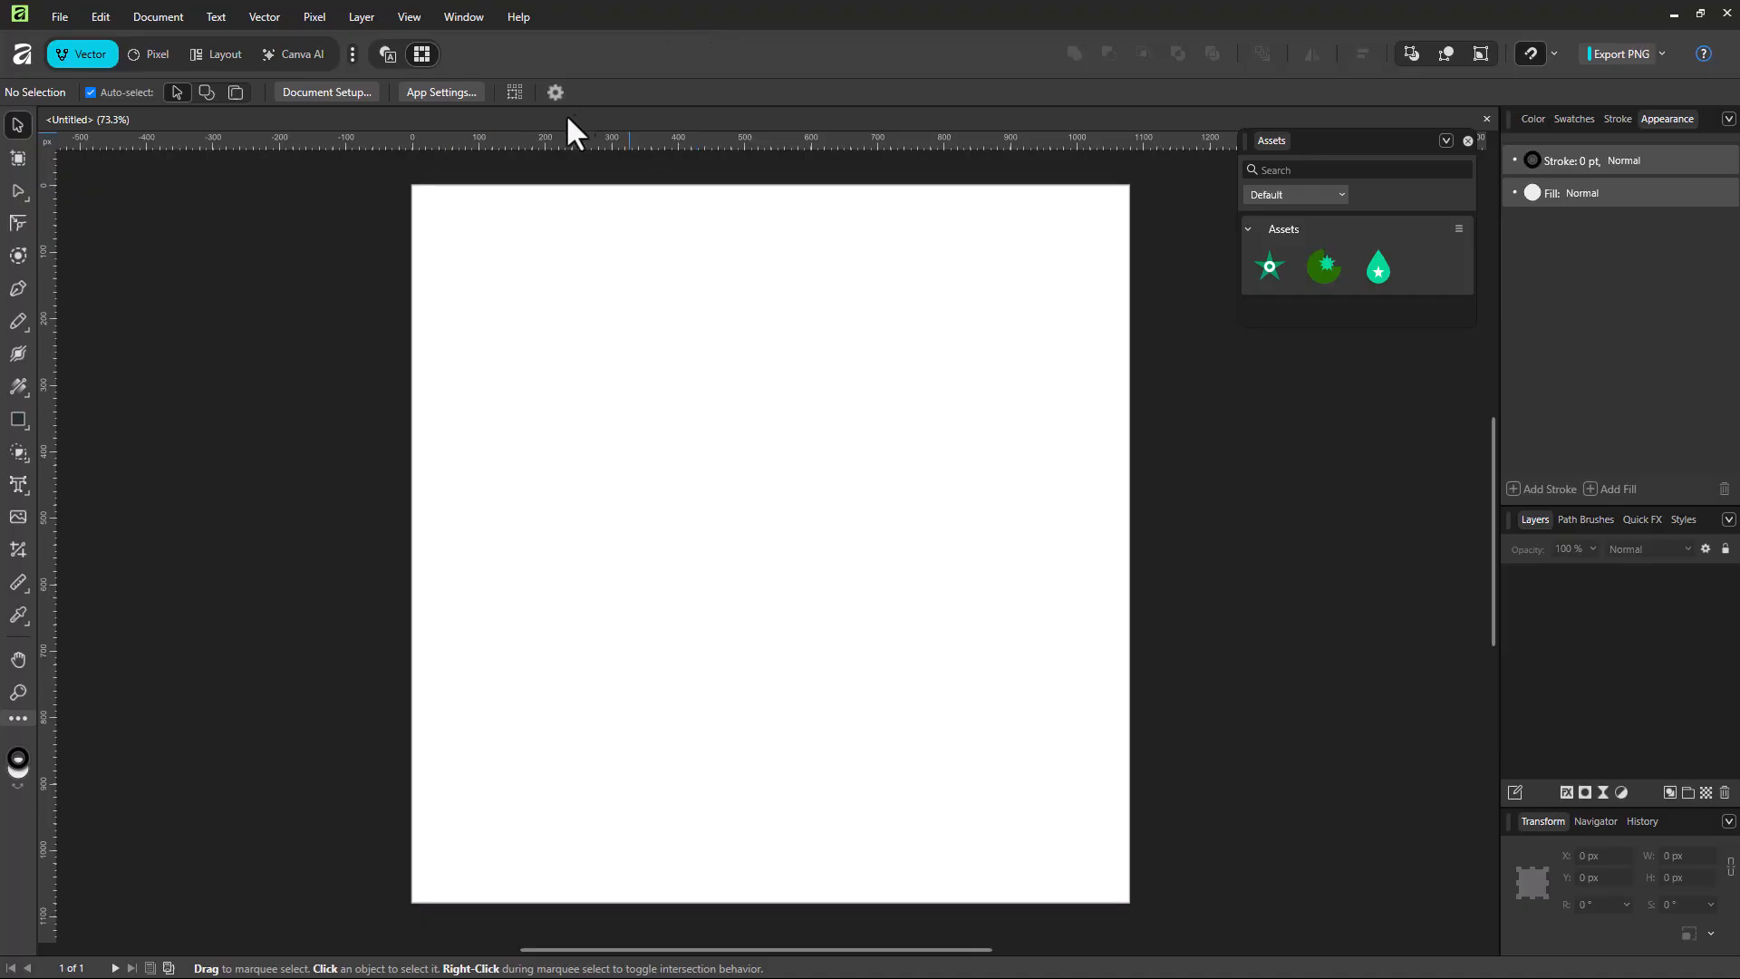
# Step: Draw a winding black freehand stroke in the upper left part of the page with the 16 px Path Brush Tool
pyautogui.click(155, 54)
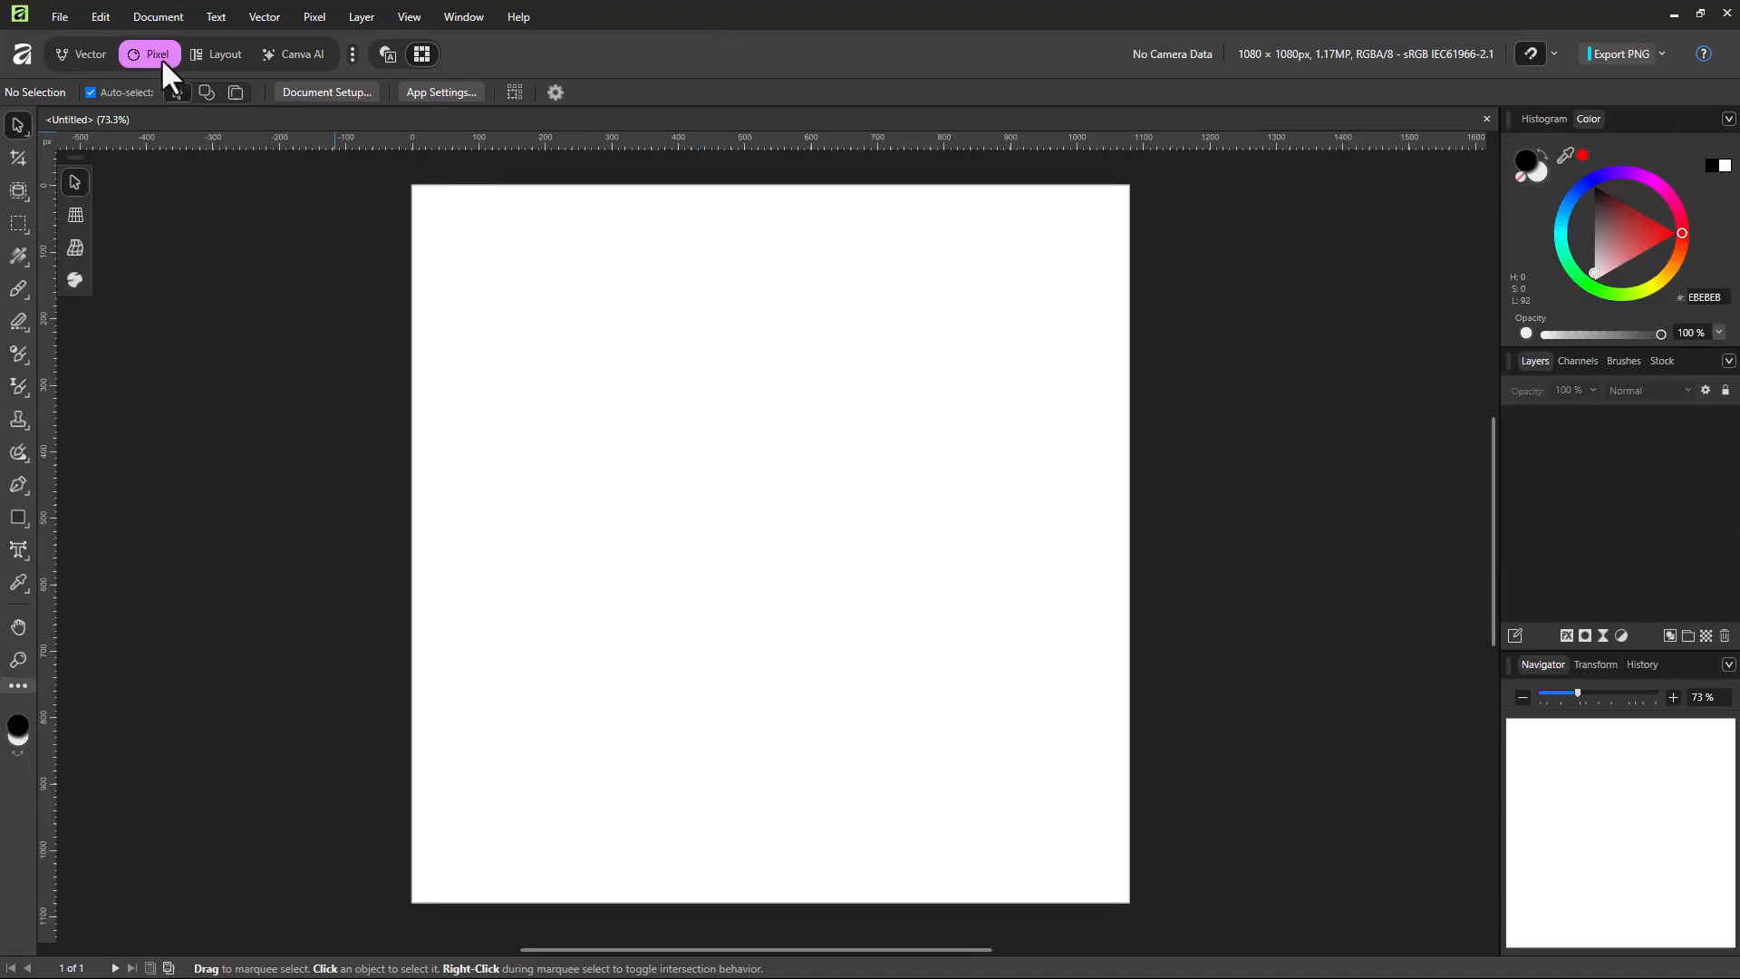
pyautogui.click(90, 54)
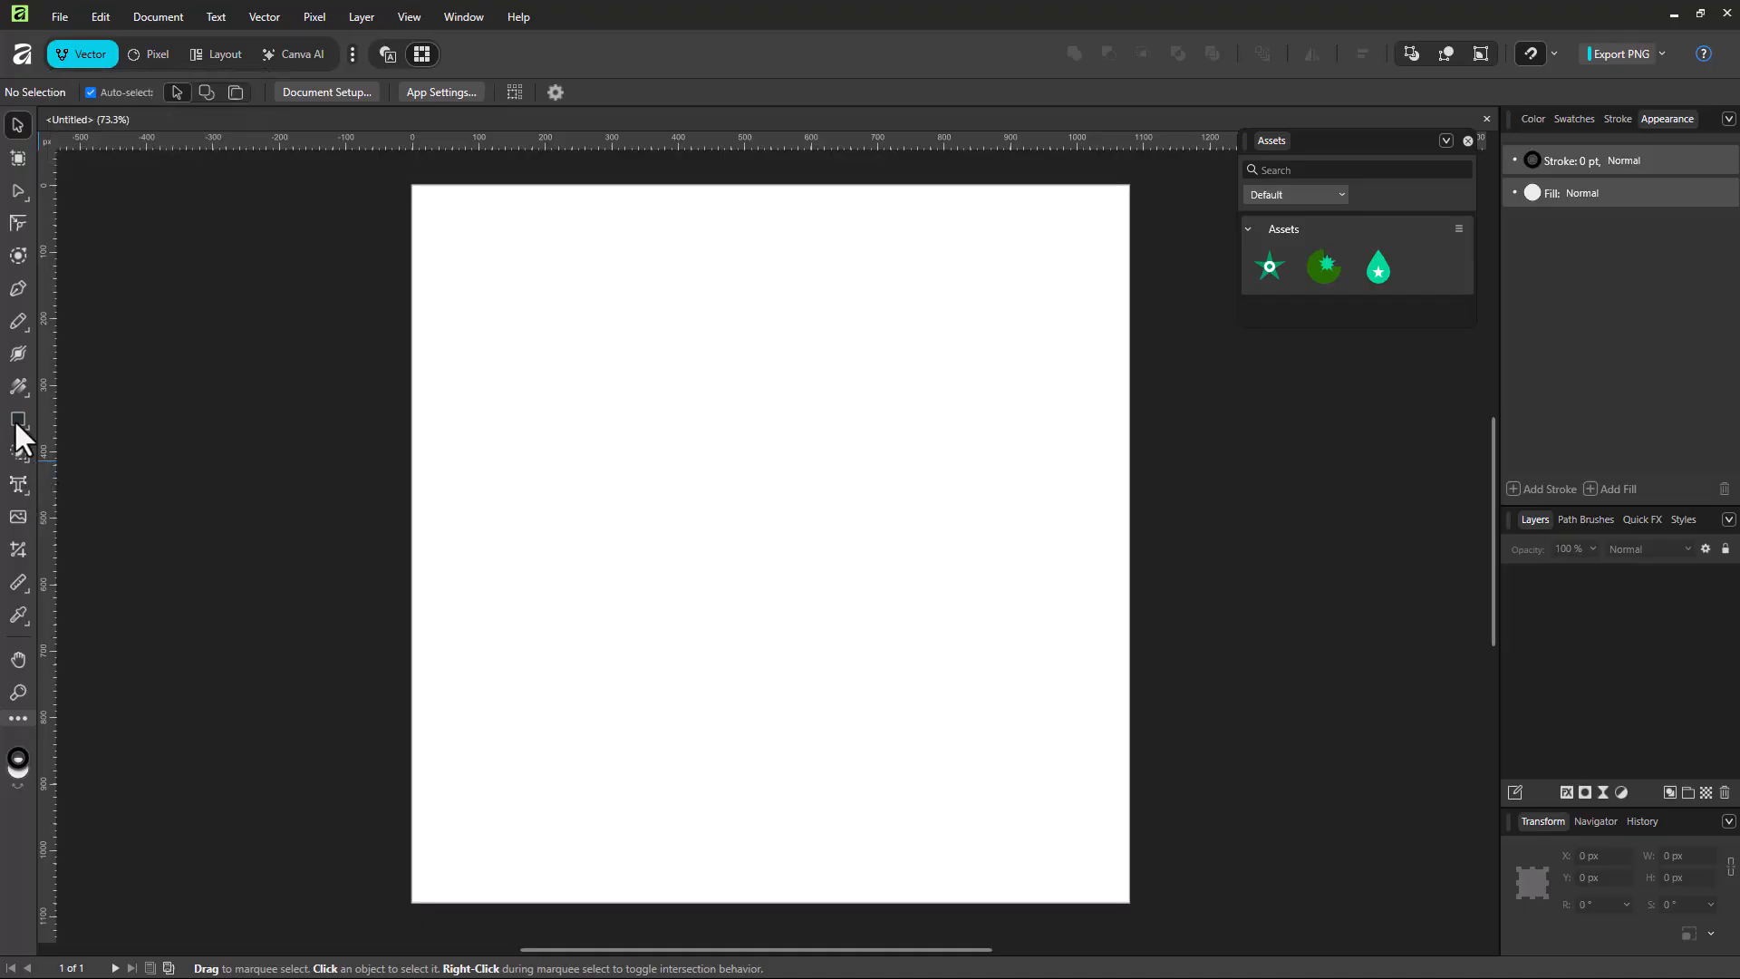
pyautogui.moveTo(12, 328)
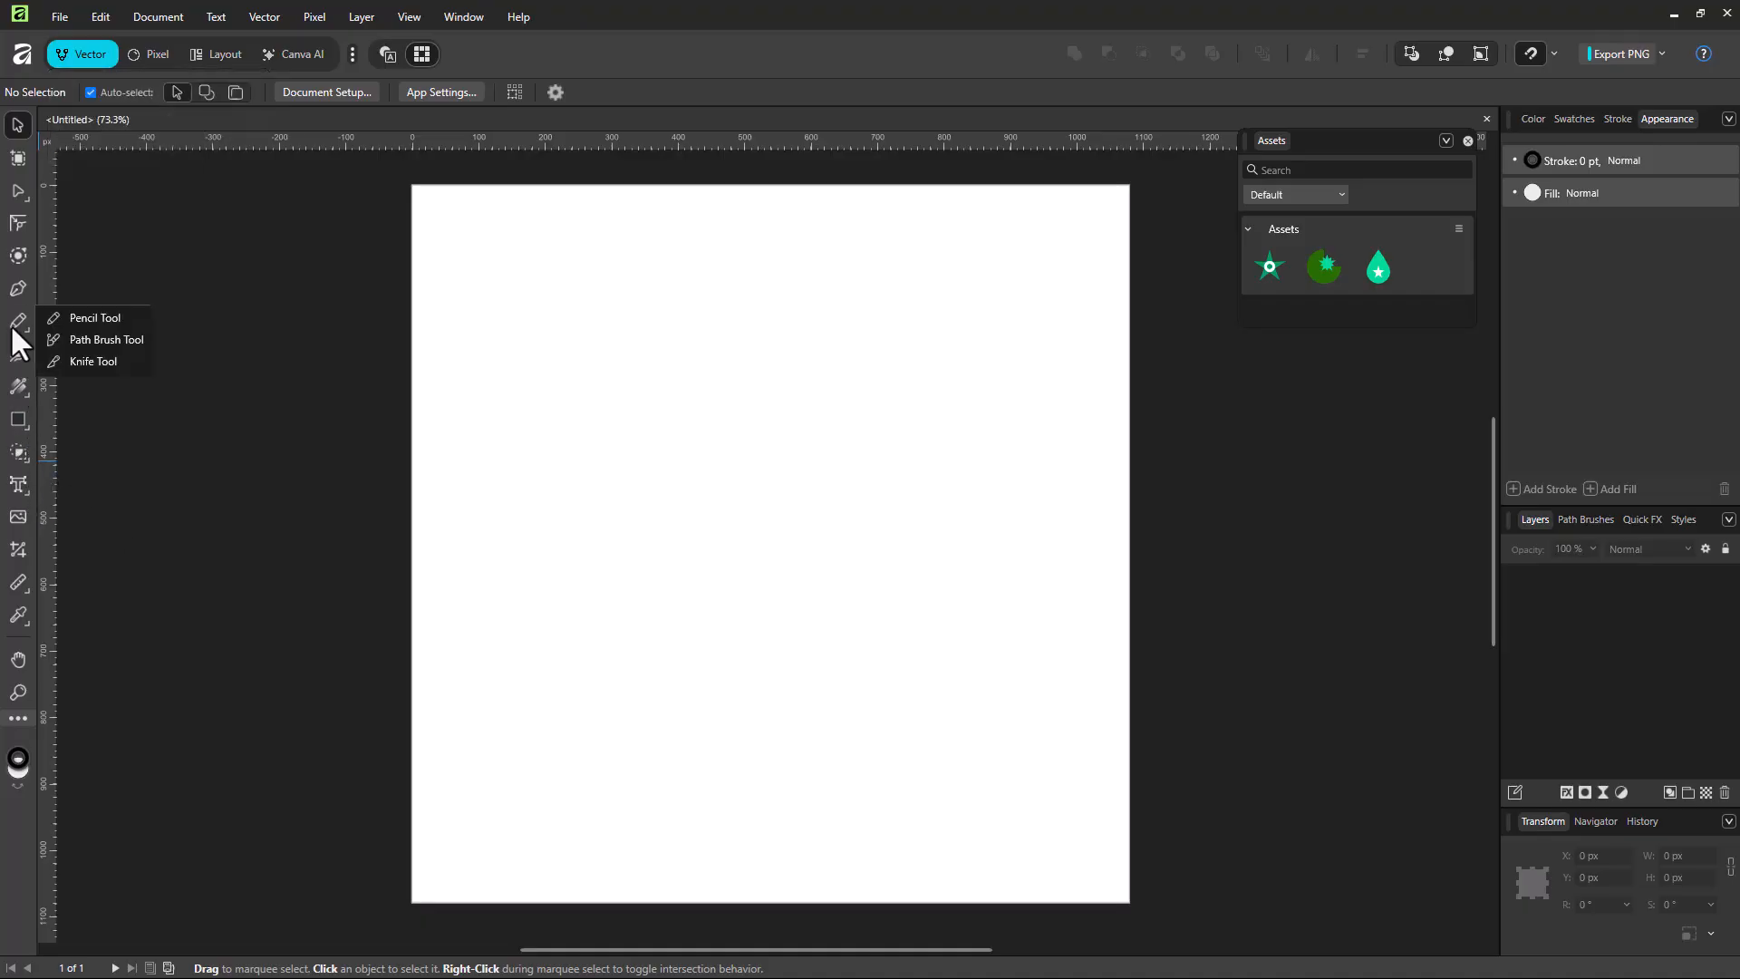
pyautogui.click(91, 342)
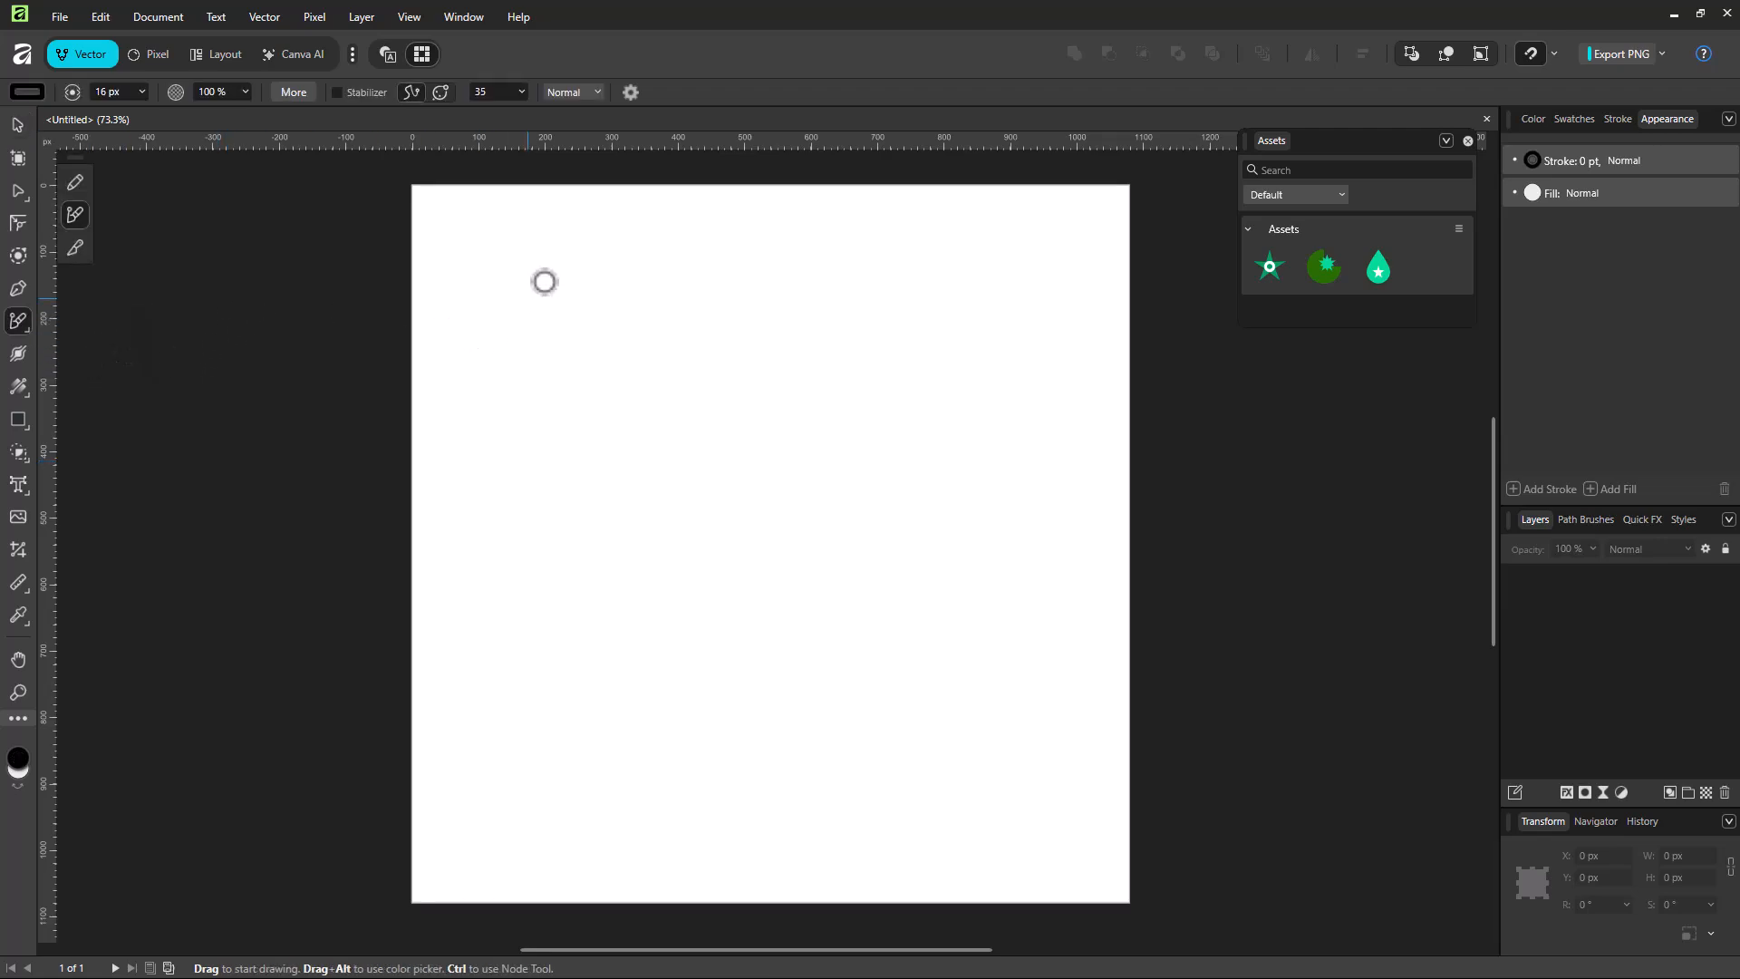
pyautogui.moveTo(598, 241)
pyautogui.mouseDown()
pyautogui.moveTo(537, 258)
pyautogui.moveTo(594, 309)
pyautogui.moveTo(623, 386)
pyautogui.moveTo(541, 433)
pyautogui.moveTo(614, 488)
pyautogui.mouseUp()
pyautogui.scroll(6, 582, 400)
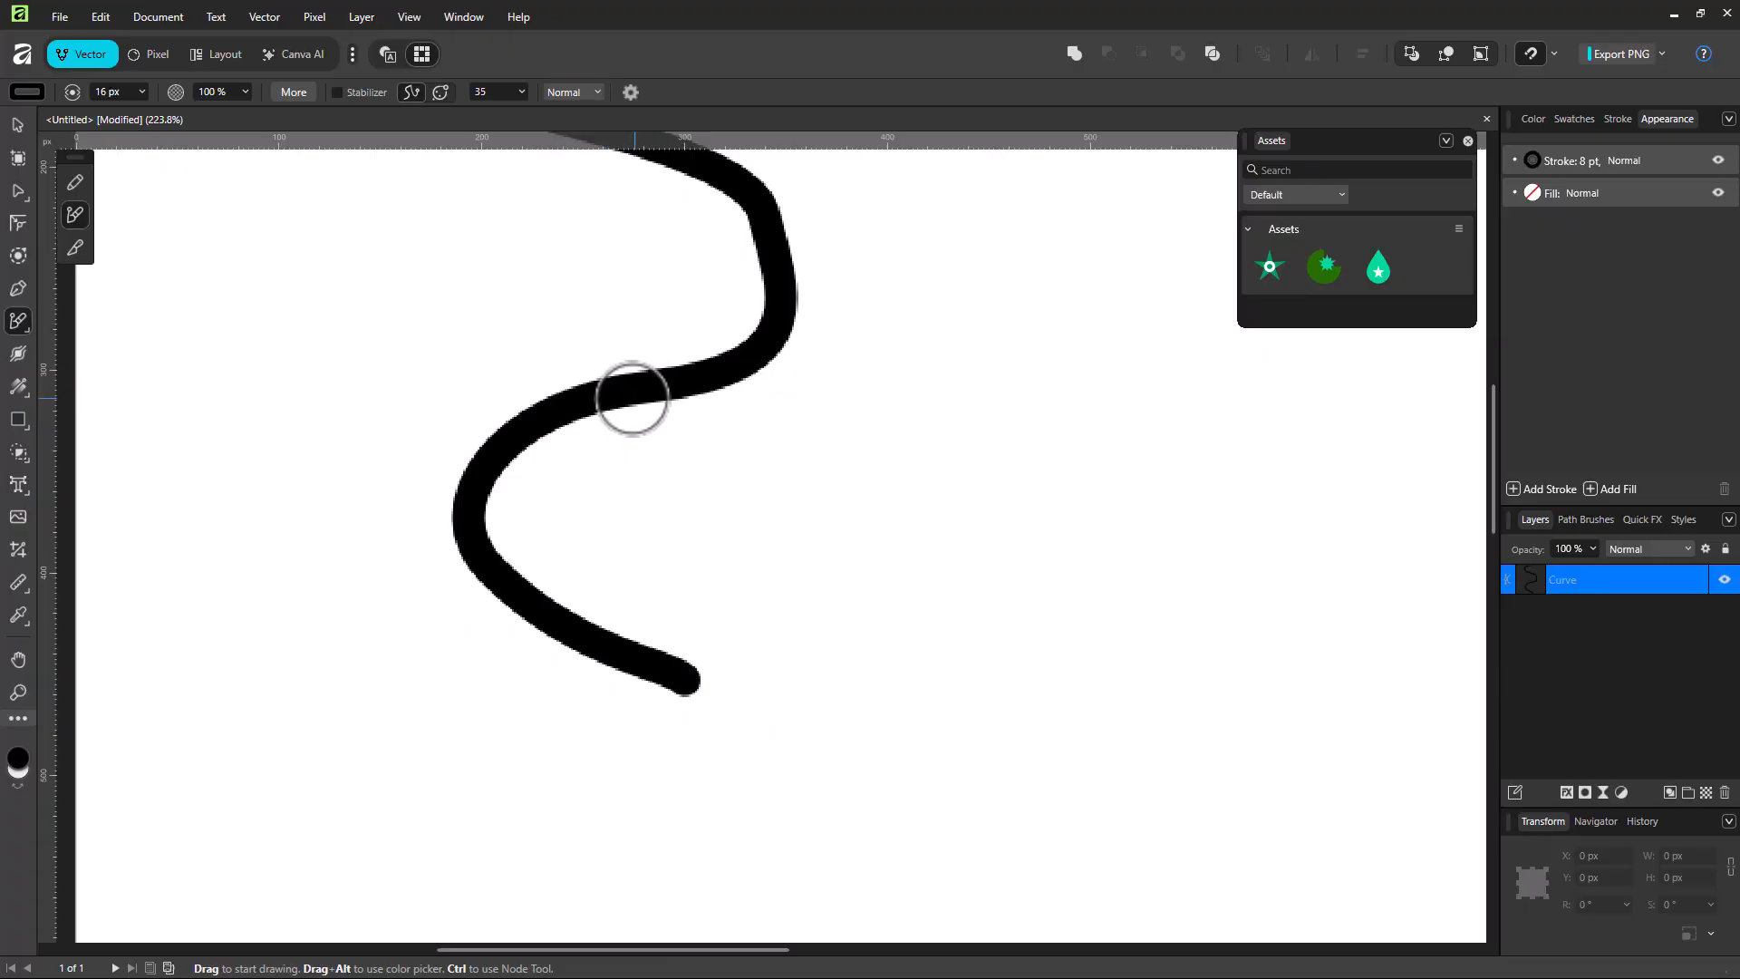
pyautogui.scroll(-2, 634, 395)
pyautogui.scroll(-2, 625, 421)
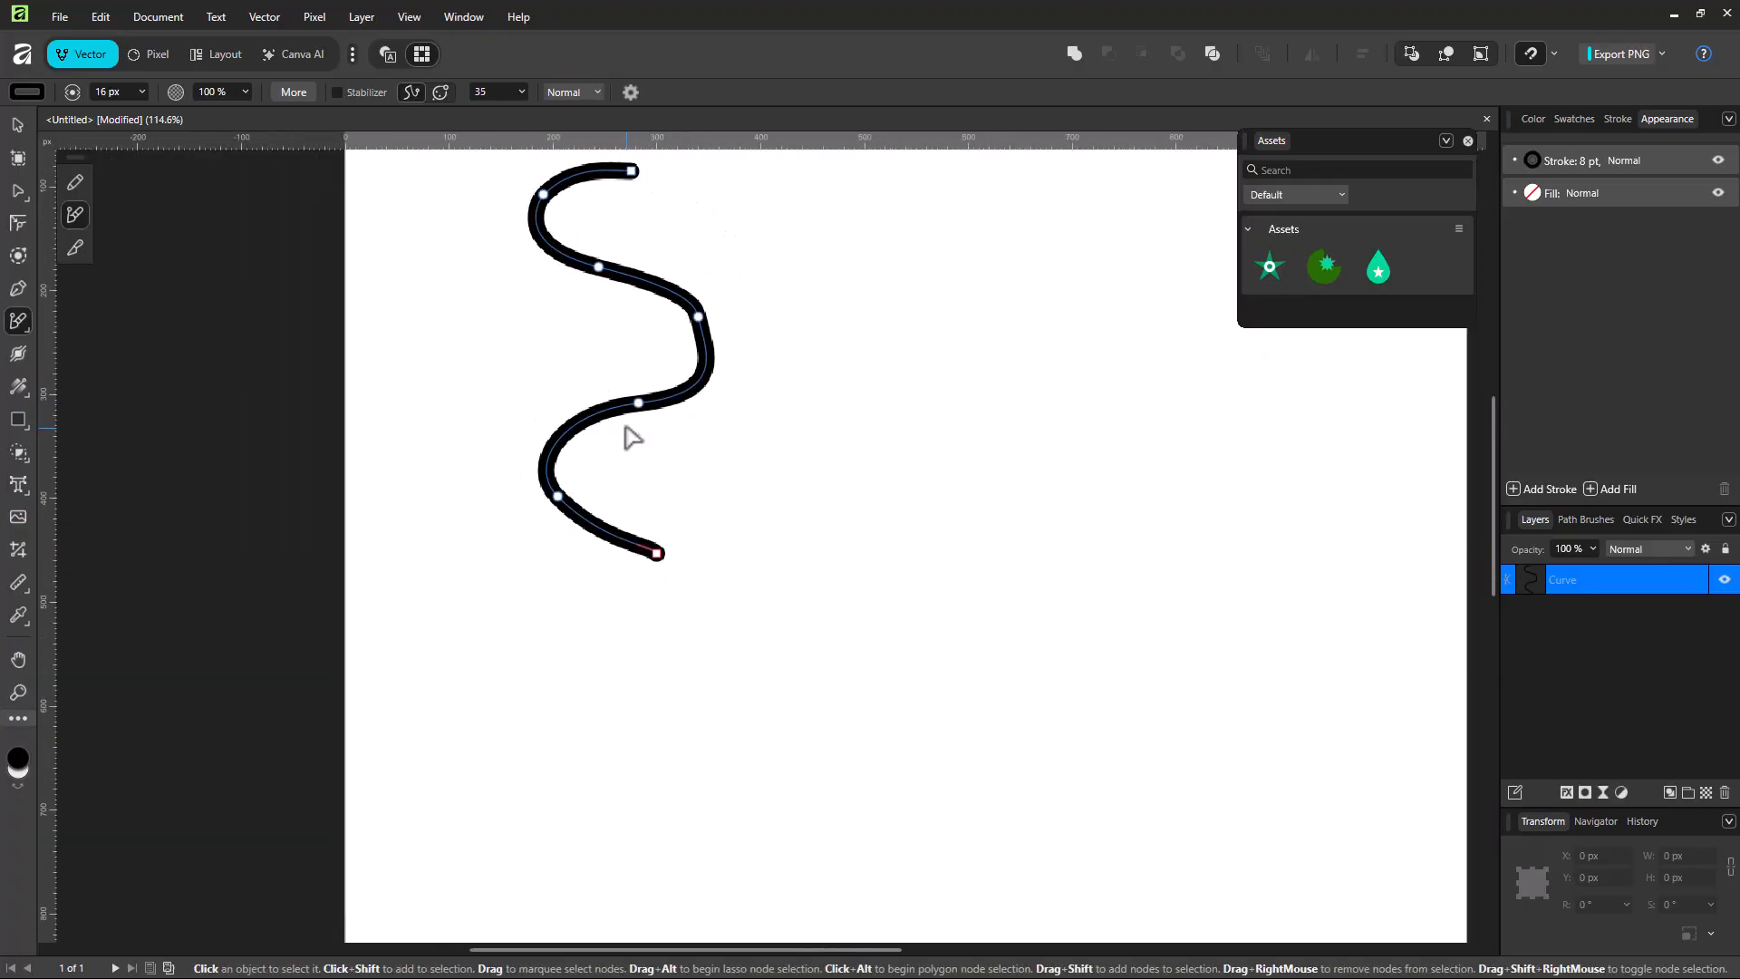
# Step: Stretch the drawn curve with the Move Tool to about 541 px wide and 661 px high
pyautogui.click(16, 123)
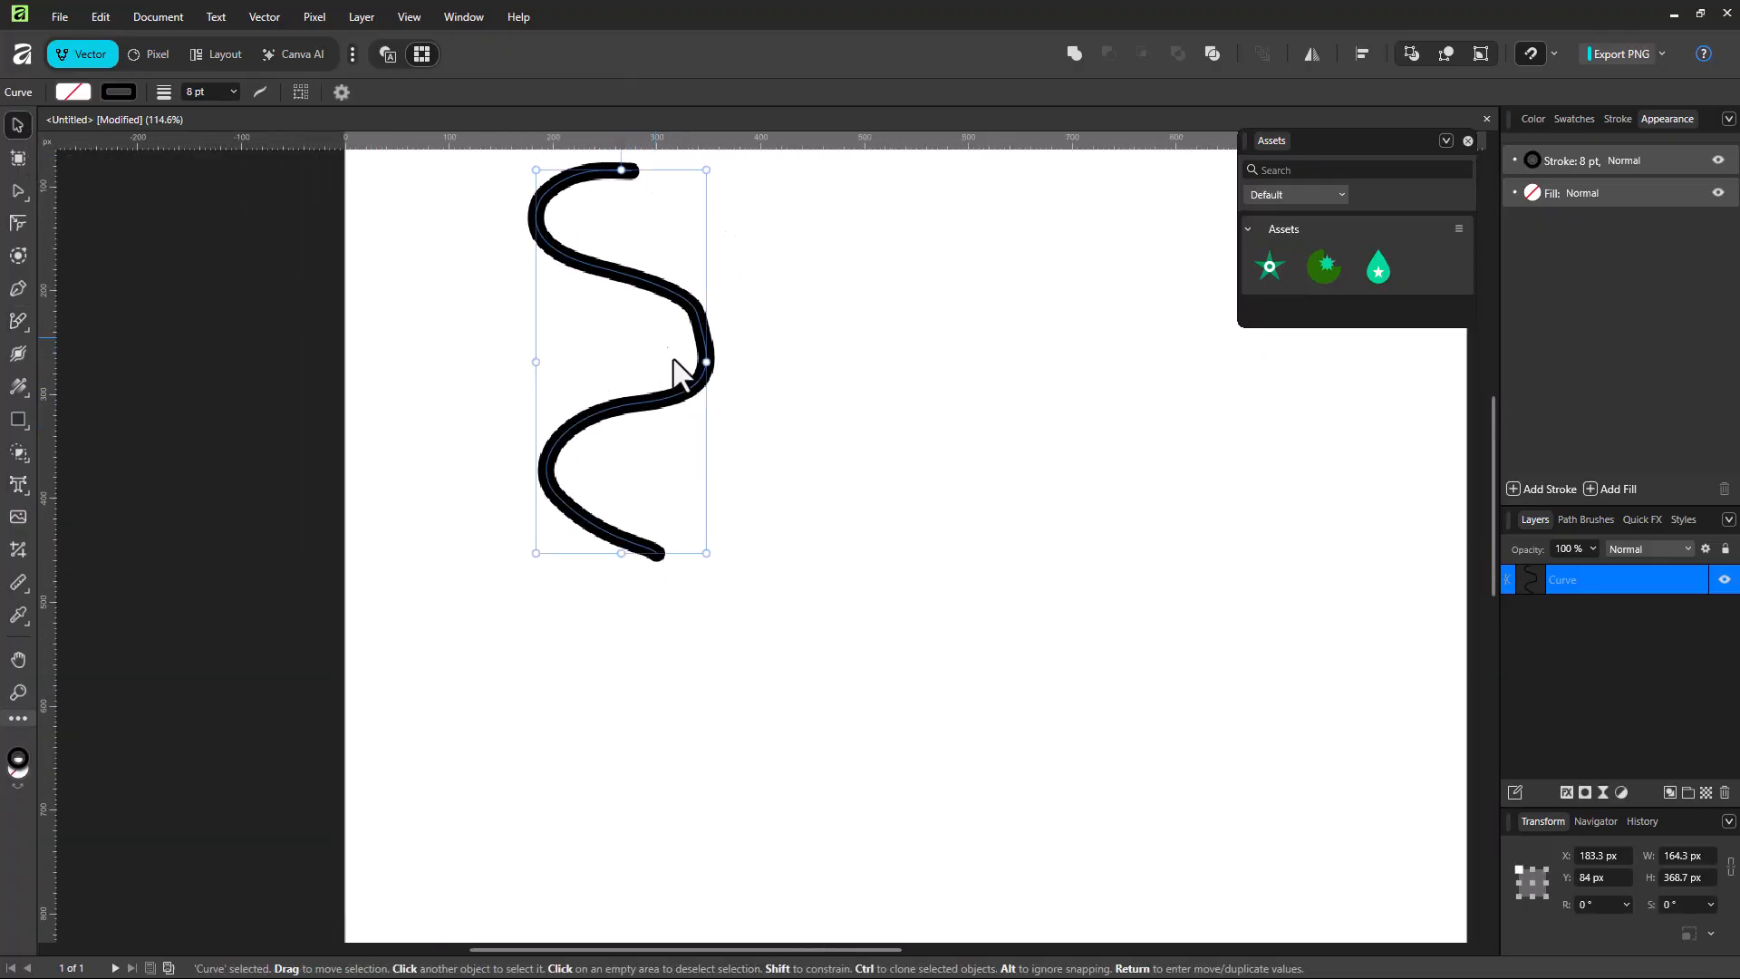
pyautogui.moveTo(708, 361); pyautogui.dragTo(992, 625)
pyautogui.moveTo(724, 442); pyautogui.dragTo(726, 140)
pyautogui.hotkey('ctrl', '0')
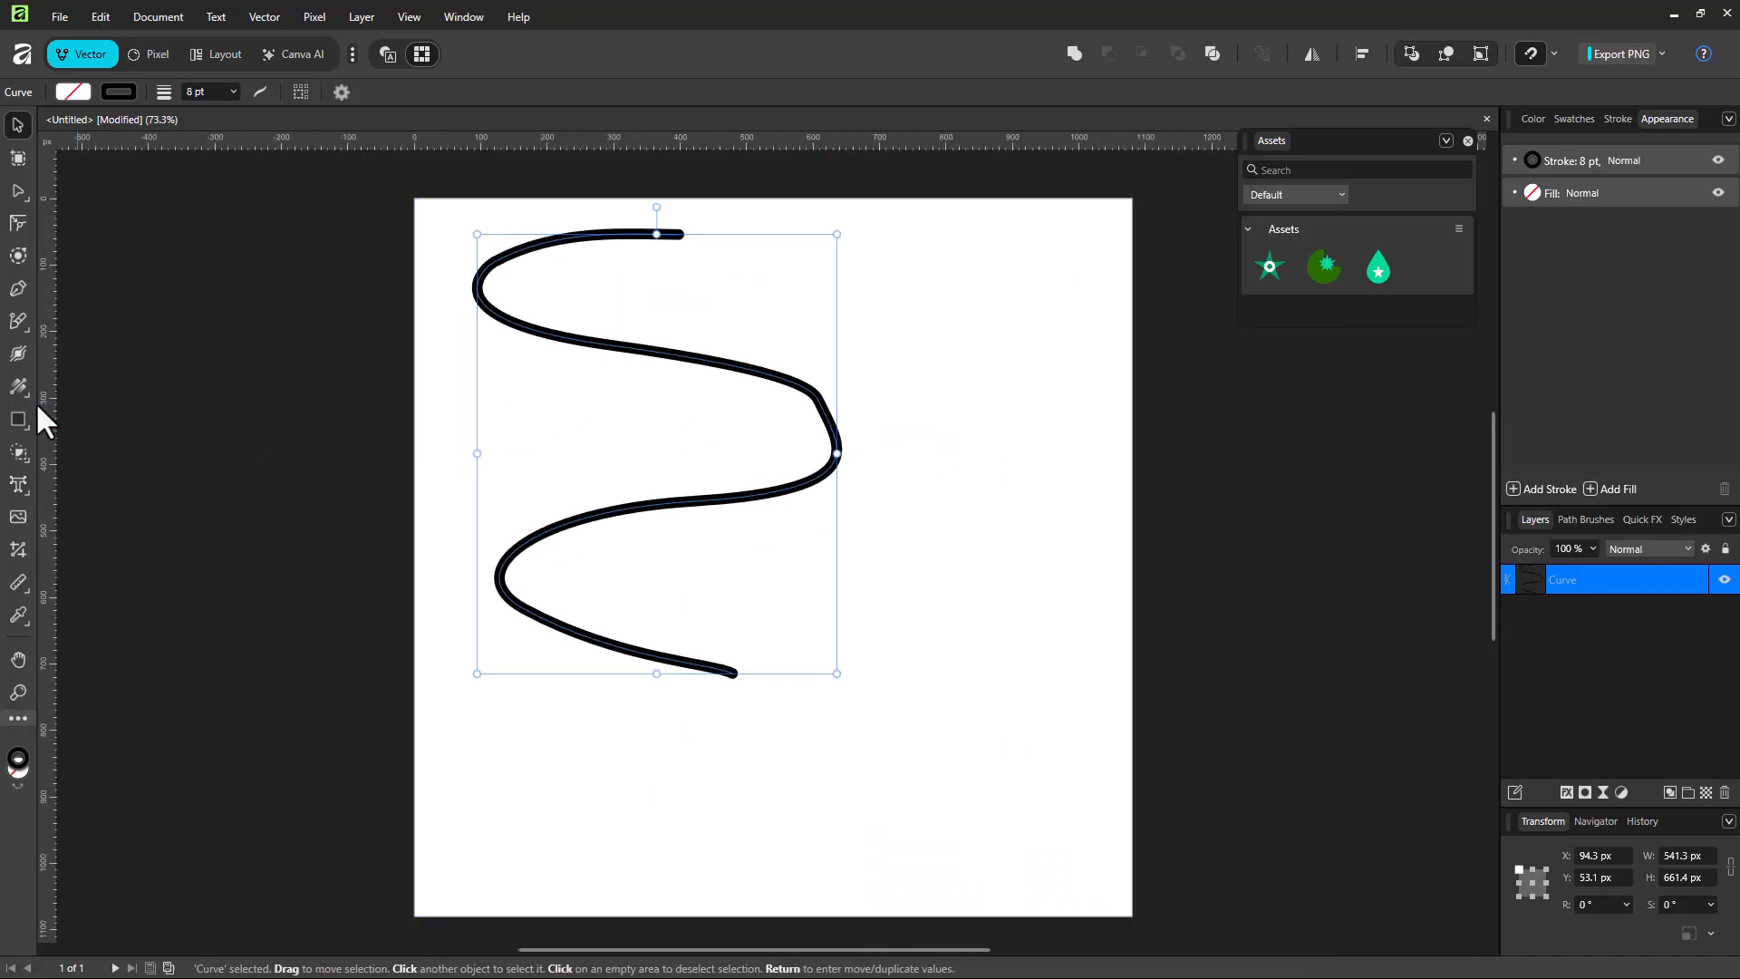
# Step: Set the Path Brush width to 26.9 px and add a dot and a long wavy stroke on the right of the page
pyautogui.click(18, 318)
pyautogui.click(77, 342)
pyautogui.click(142, 91)
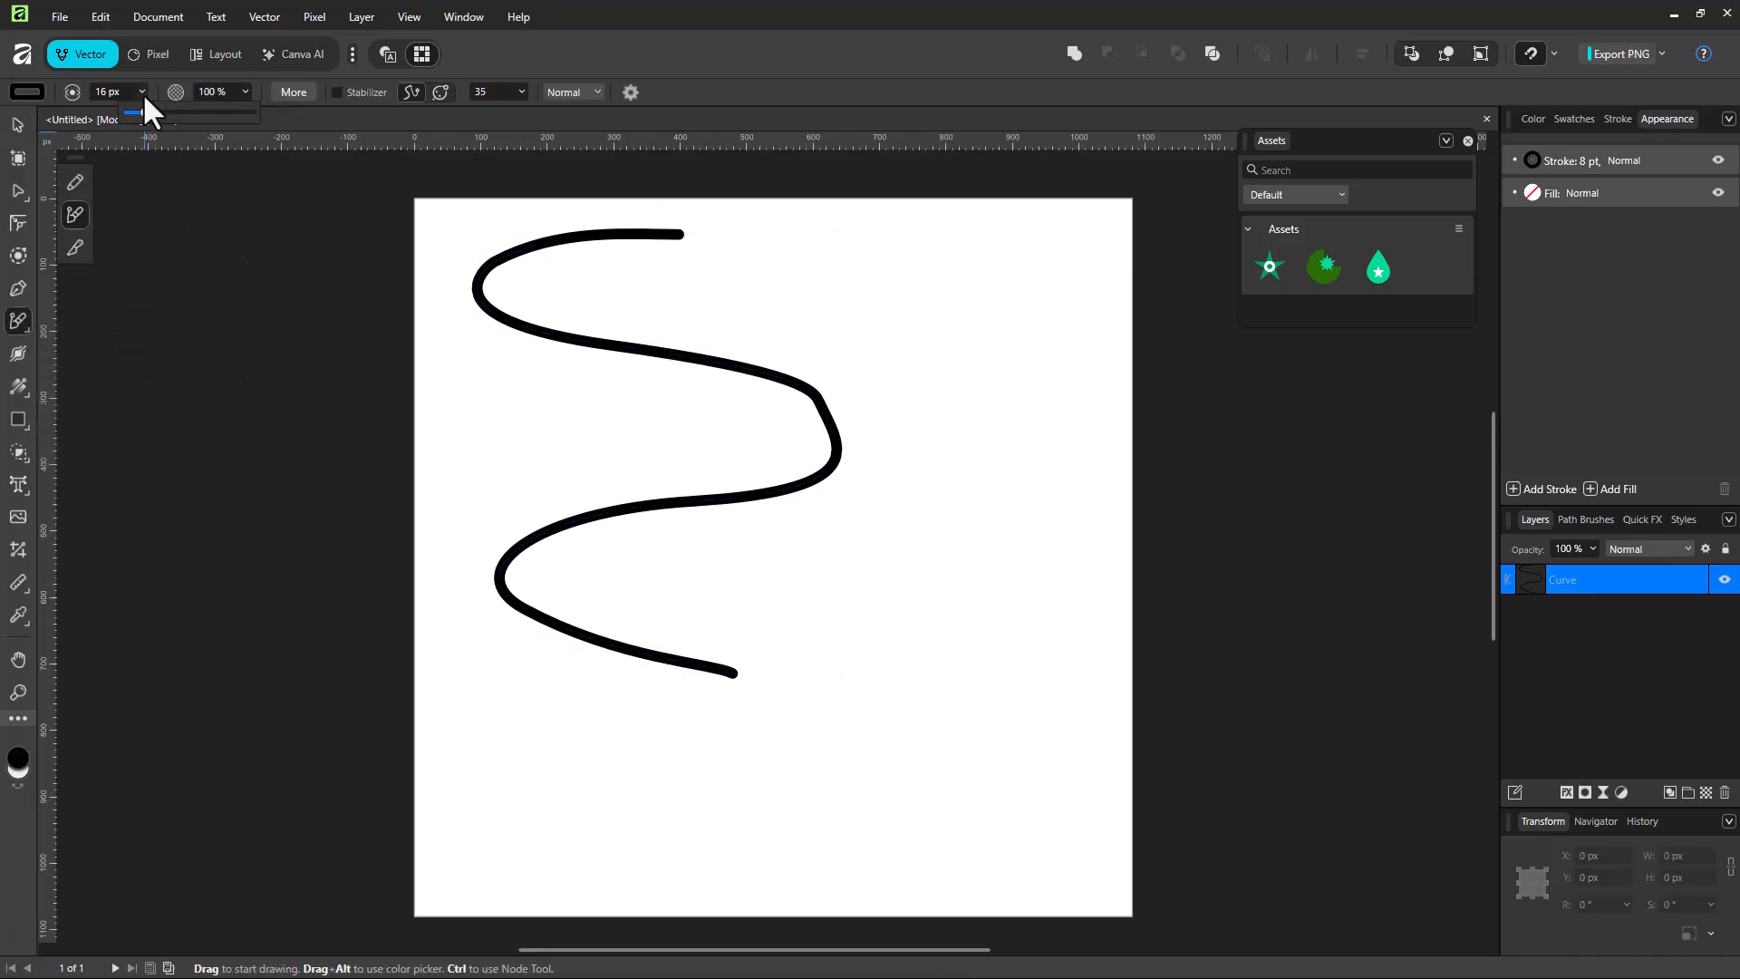
pyautogui.click(924, 240)
pyautogui.moveTo(978, 247)
pyautogui.mouseDown()
pyautogui.moveTo(979, 370)
pyautogui.moveTo(952, 472)
pyautogui.moveTo(969, 641)
pyautogui.moveTo(862, 670)
pyautogui.moveTo(941, 770)
pyautogui.moveTo(877, 771)
pyautogui.mouseUp()
# Step: Lower the brush opacity to 57 % and draw two wavy strokes, one in black and one in dark red
pyautogui.click(240, 96)
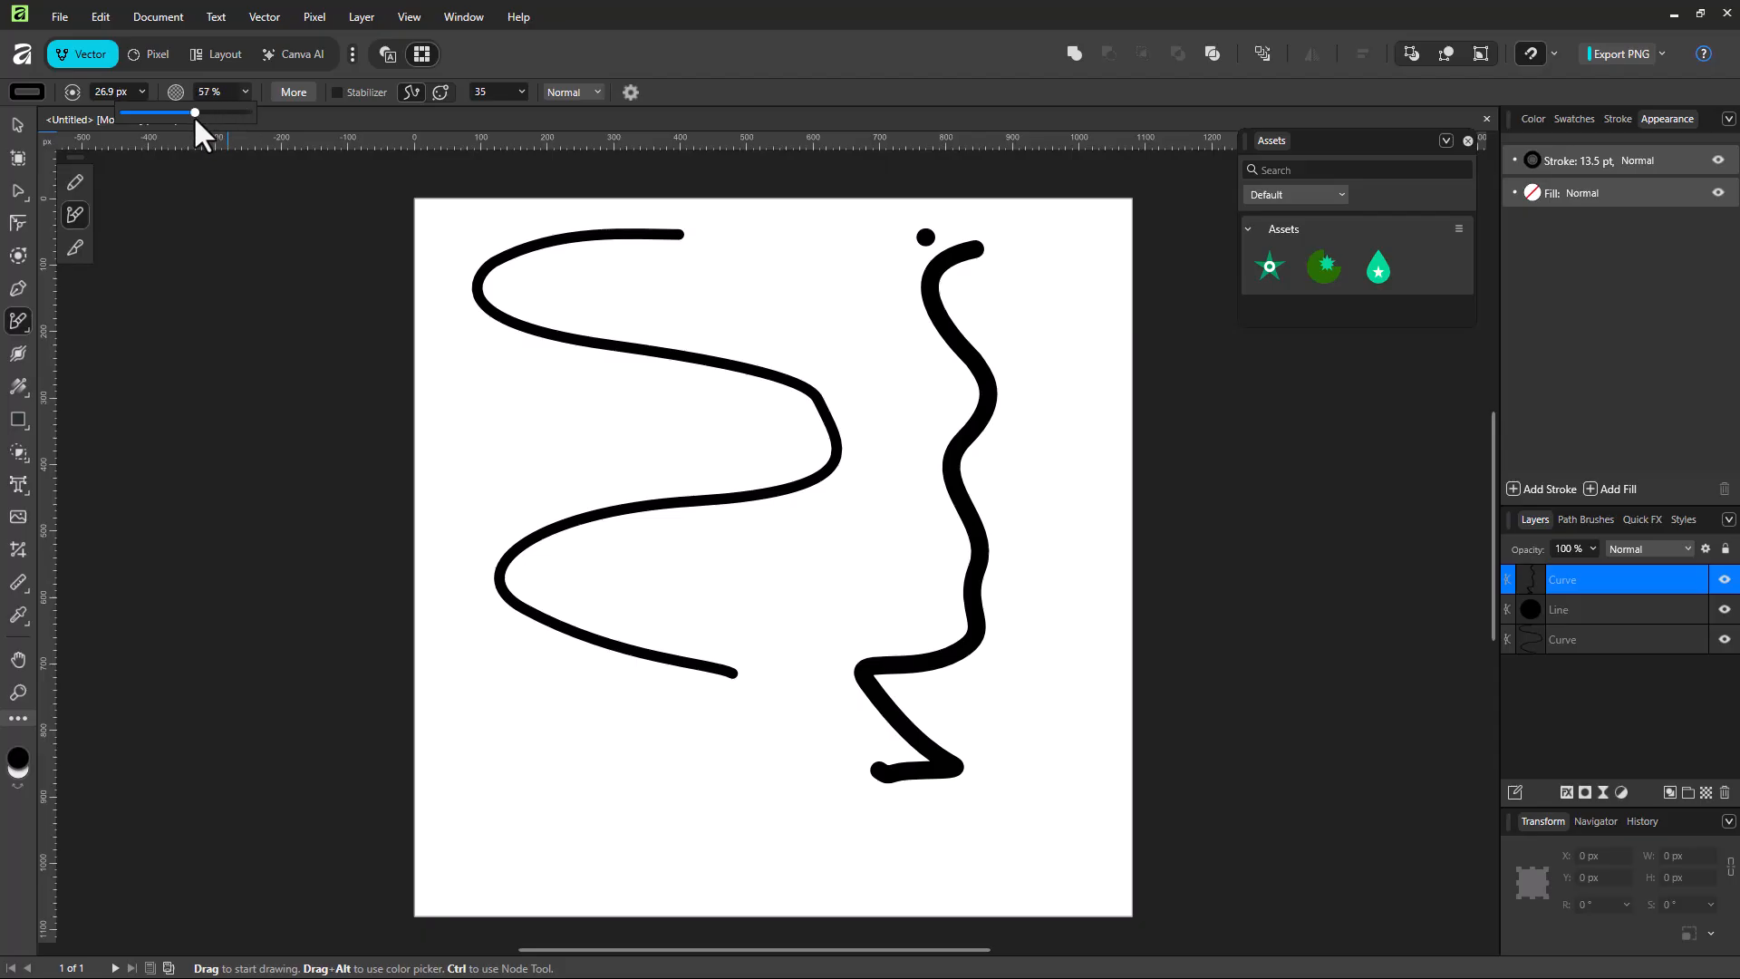
pyautogui.moveTo(838, 244)
pyautogui.mouseDown()
pyautogui.moveTo(803, 253)
pyautogui.moveTo(829, 594)
pyautogui.mouseUp()
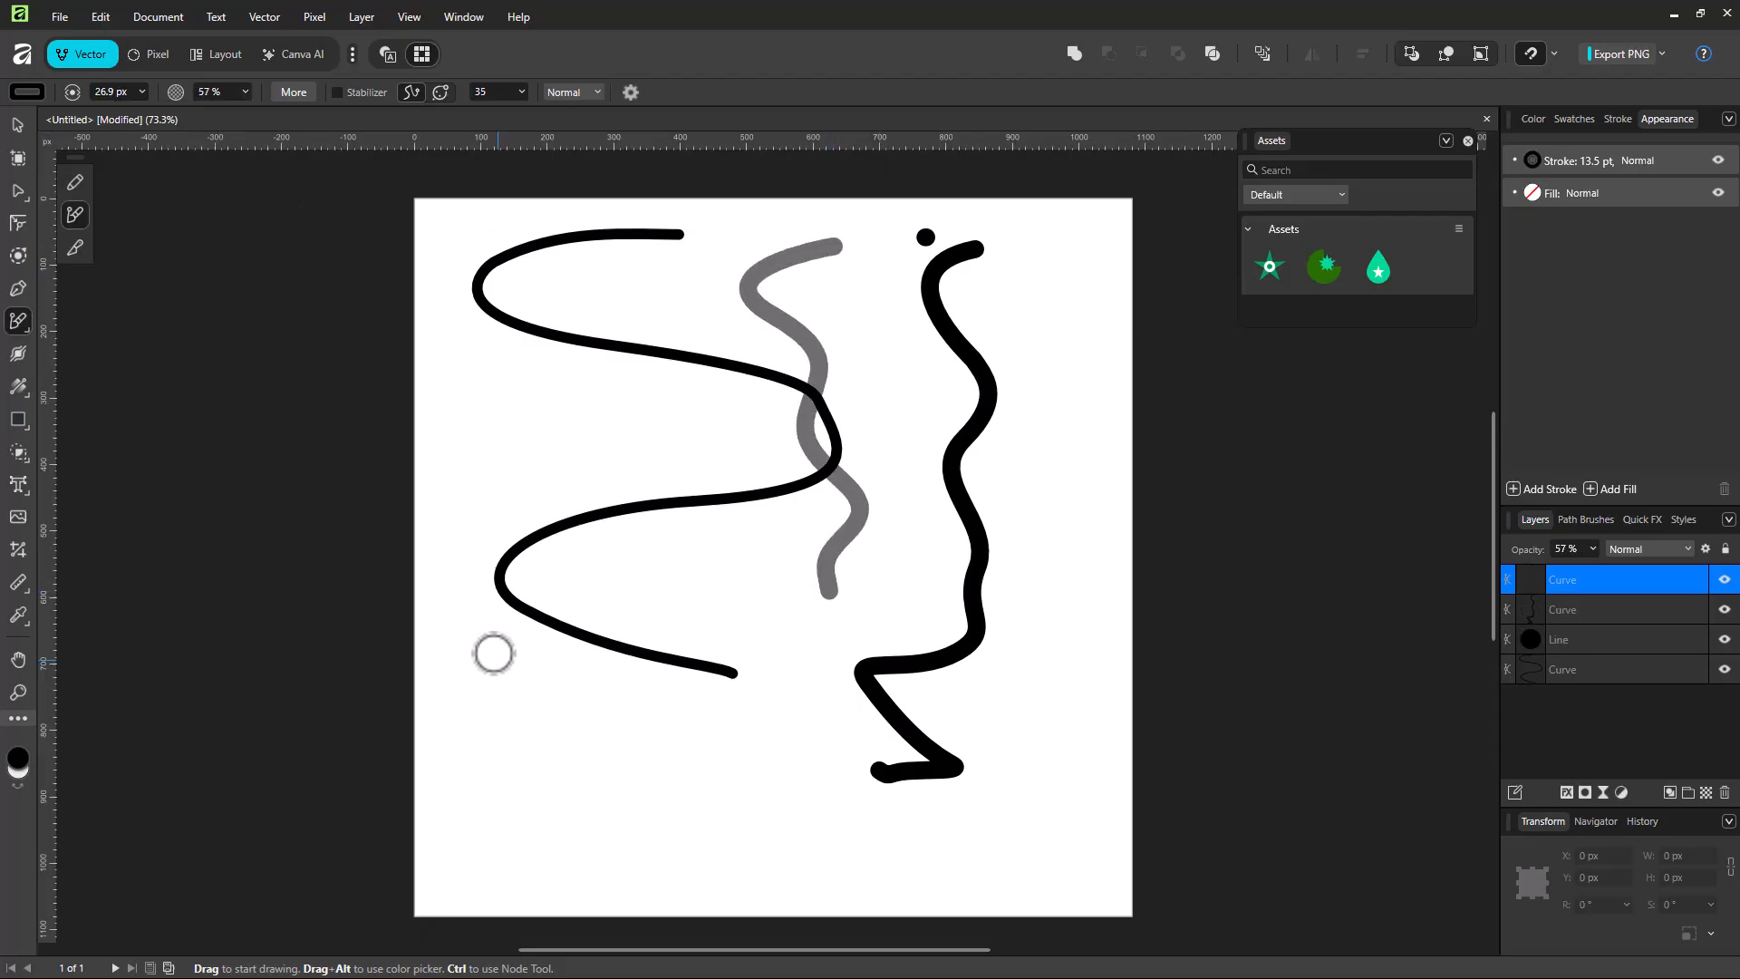
pyautogui.click(18, 756)
pyautogui.moveTo(785, 530); pyautogui.dragTo(792, 560)
pyautogui.click(1084, 658)
pyautogui.moveTo(691, 253)
pyautogui.mouseDown()
pyautogui.moveTo(652, 536)
pyautogui.moveTo(716, 692)
pyautogui.mouseUp()
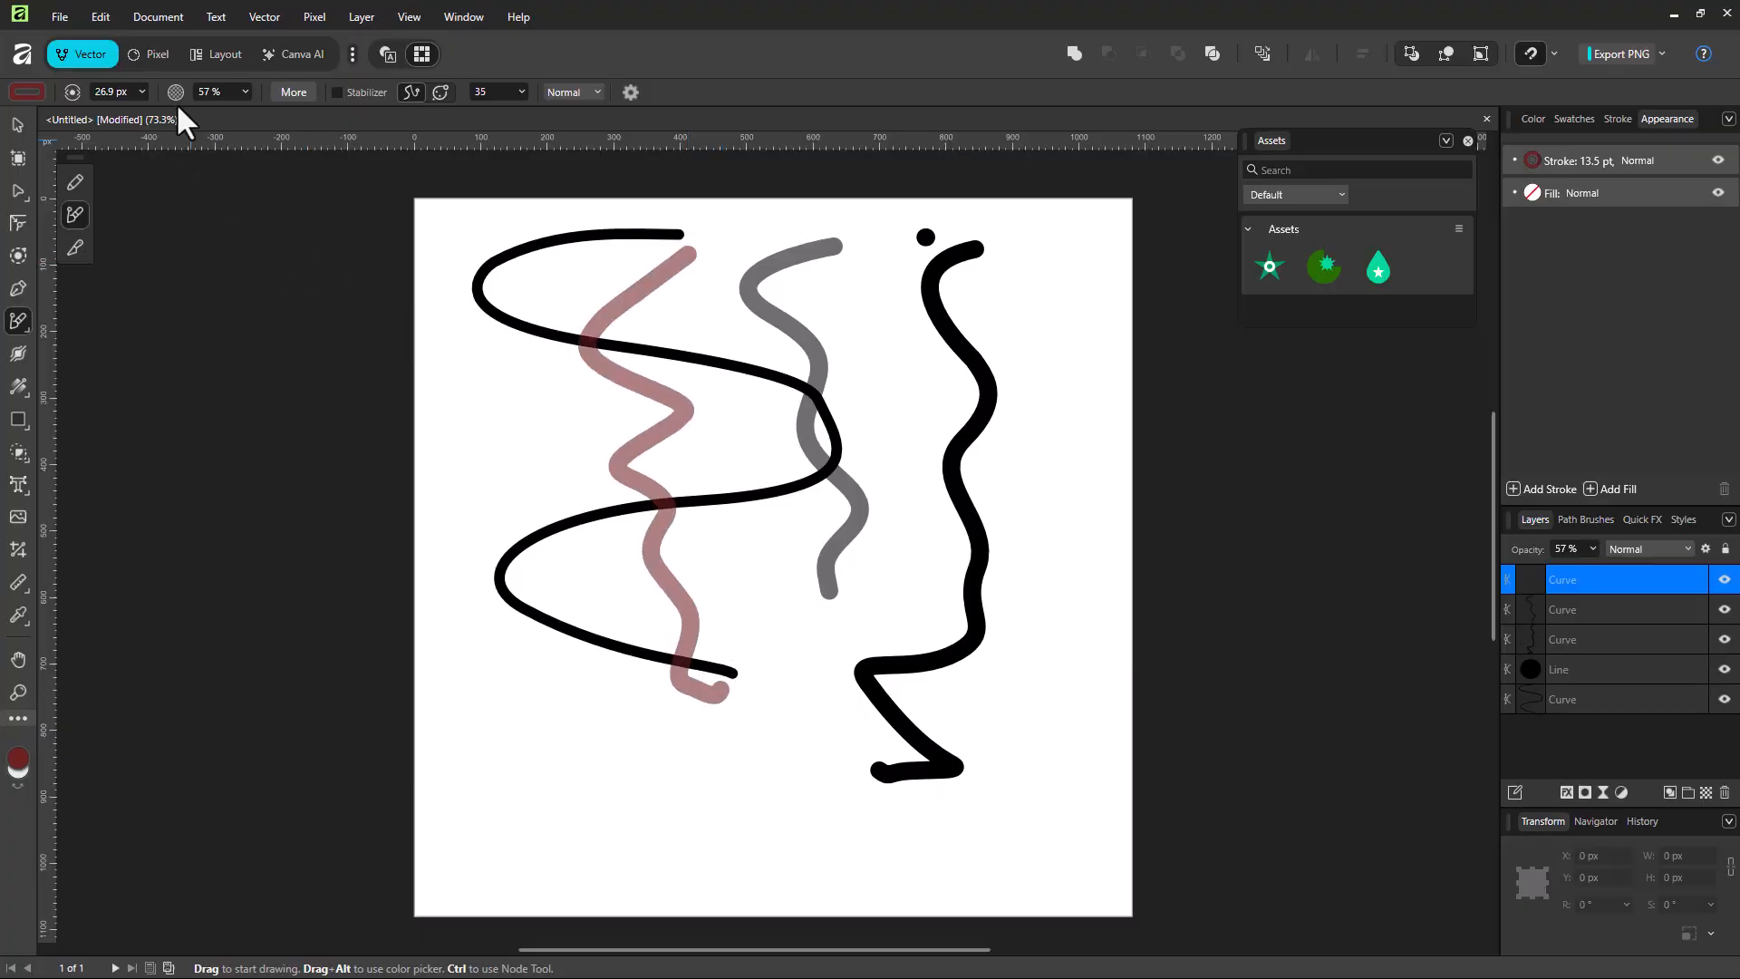
# Step: Restore the brush opacity to 100 % and draw several dark red strokes across the page
pyautogui.click(241, 90)
pyautogui.moveTo(521, 229)
pyautogui.mouseDown()
pyautogui.moveTo(466, 335)
pyautogui.moveTo(584, 594)
pyautogui.mouseUp()
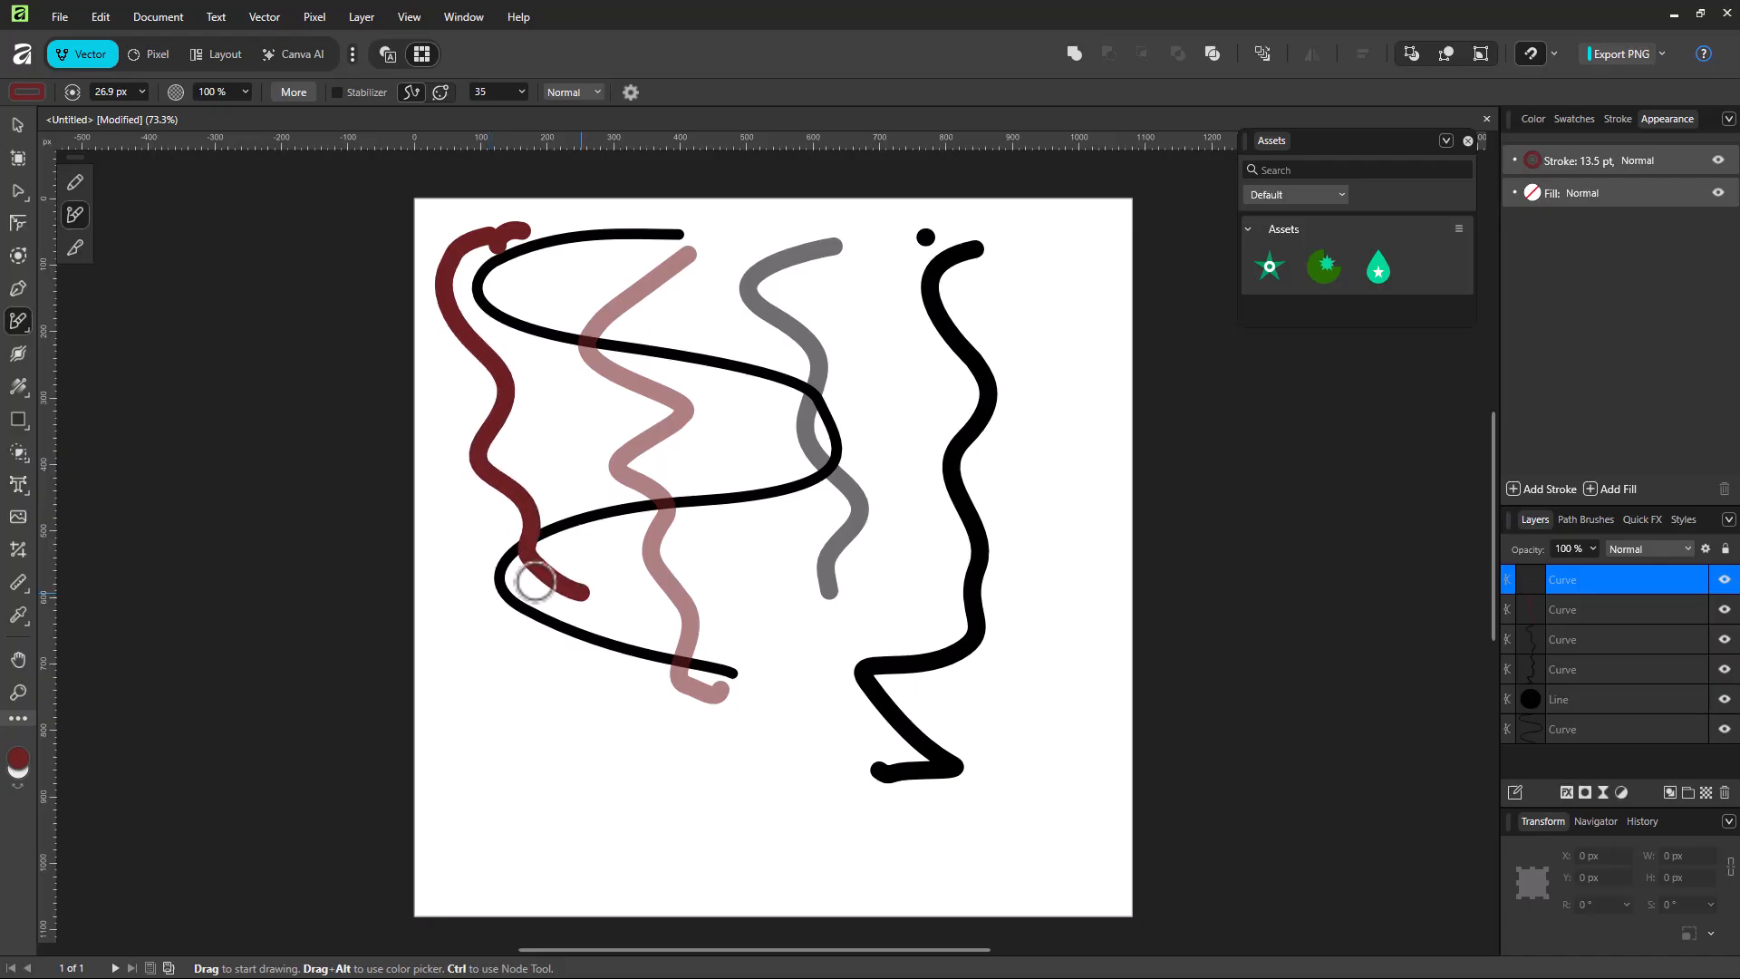
pyautogui.moveTo(607, 342)
pyautogui.mouseDown()
pyautogui.moveTo(636, 462)
pyautogui.moveTo(617, 780)
pyautogui.mouseUp()
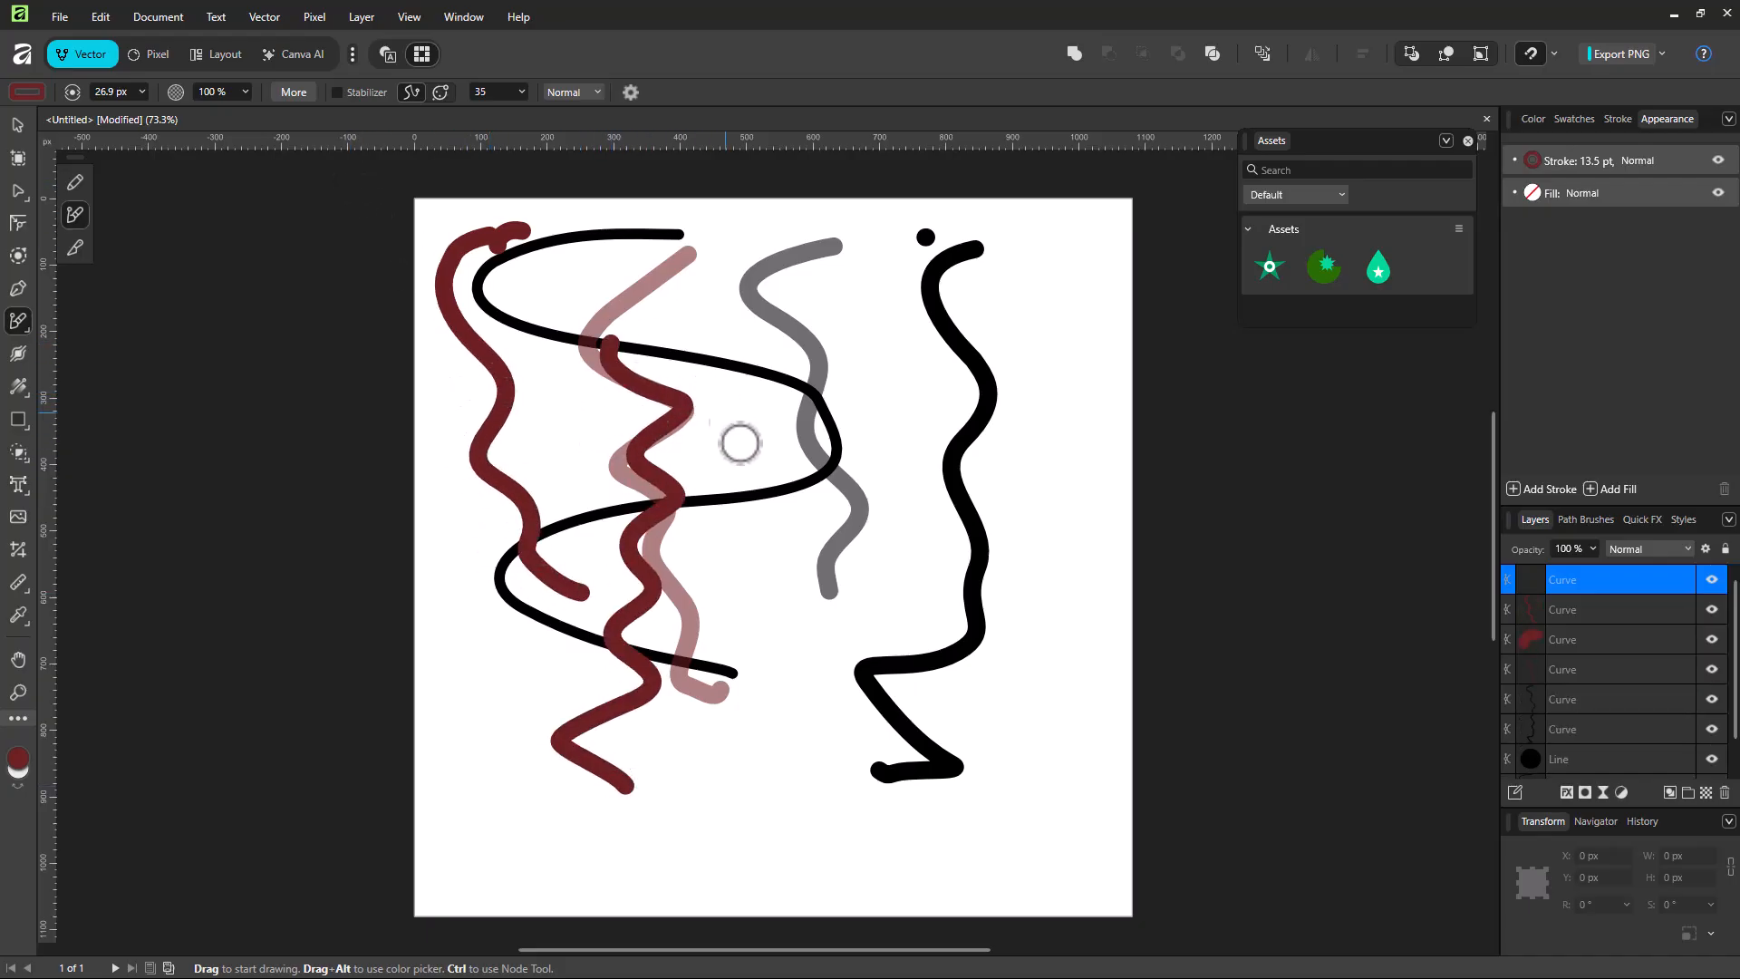
pyautogui.moveTo(694, 344); pyautogui.dragTo(804, 649)
pyautogui.moveTo(892, 268)
pyautogui.mouseDown()
pyautogui.moveTo(815, 299)
pyautogui.moveTo(940, 509)
pyautogui.moveTo(933, 668)
pyautogui.mouseUp()
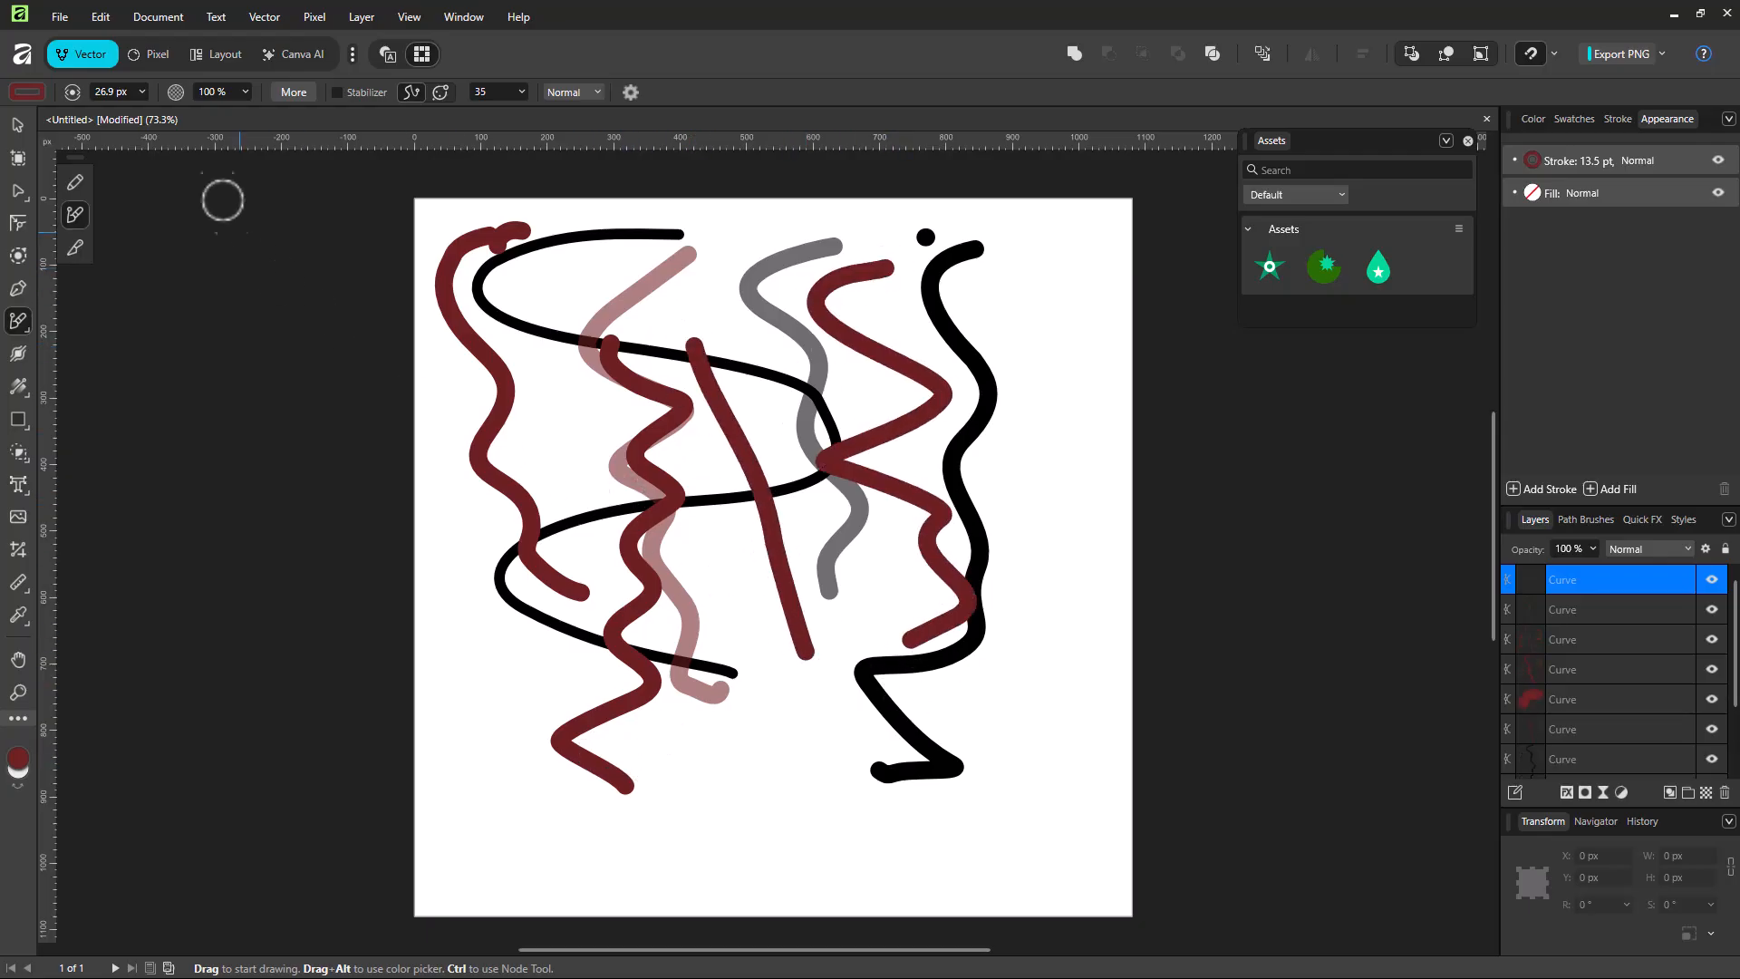
# Step: Set the brush to 54.4 px width, 64 % size variance and 39 % opacity variance under Pressure, and draw a thick wavy stroke
pyautogui.click(291, 94)
pyautogui.moveTo(709, 432)
pyautogui.mouseDown()
pyautogui.moveTo(703, 454)
pyautogui.moveTo(842, 457)
pyautogui.moveTo(732, 459)
pyautogui.moveTo(901, 456)
pyautogui.mouseUp()
pyautogui.moveTo(701, 479); pyautogui.dragTo(820, 488)
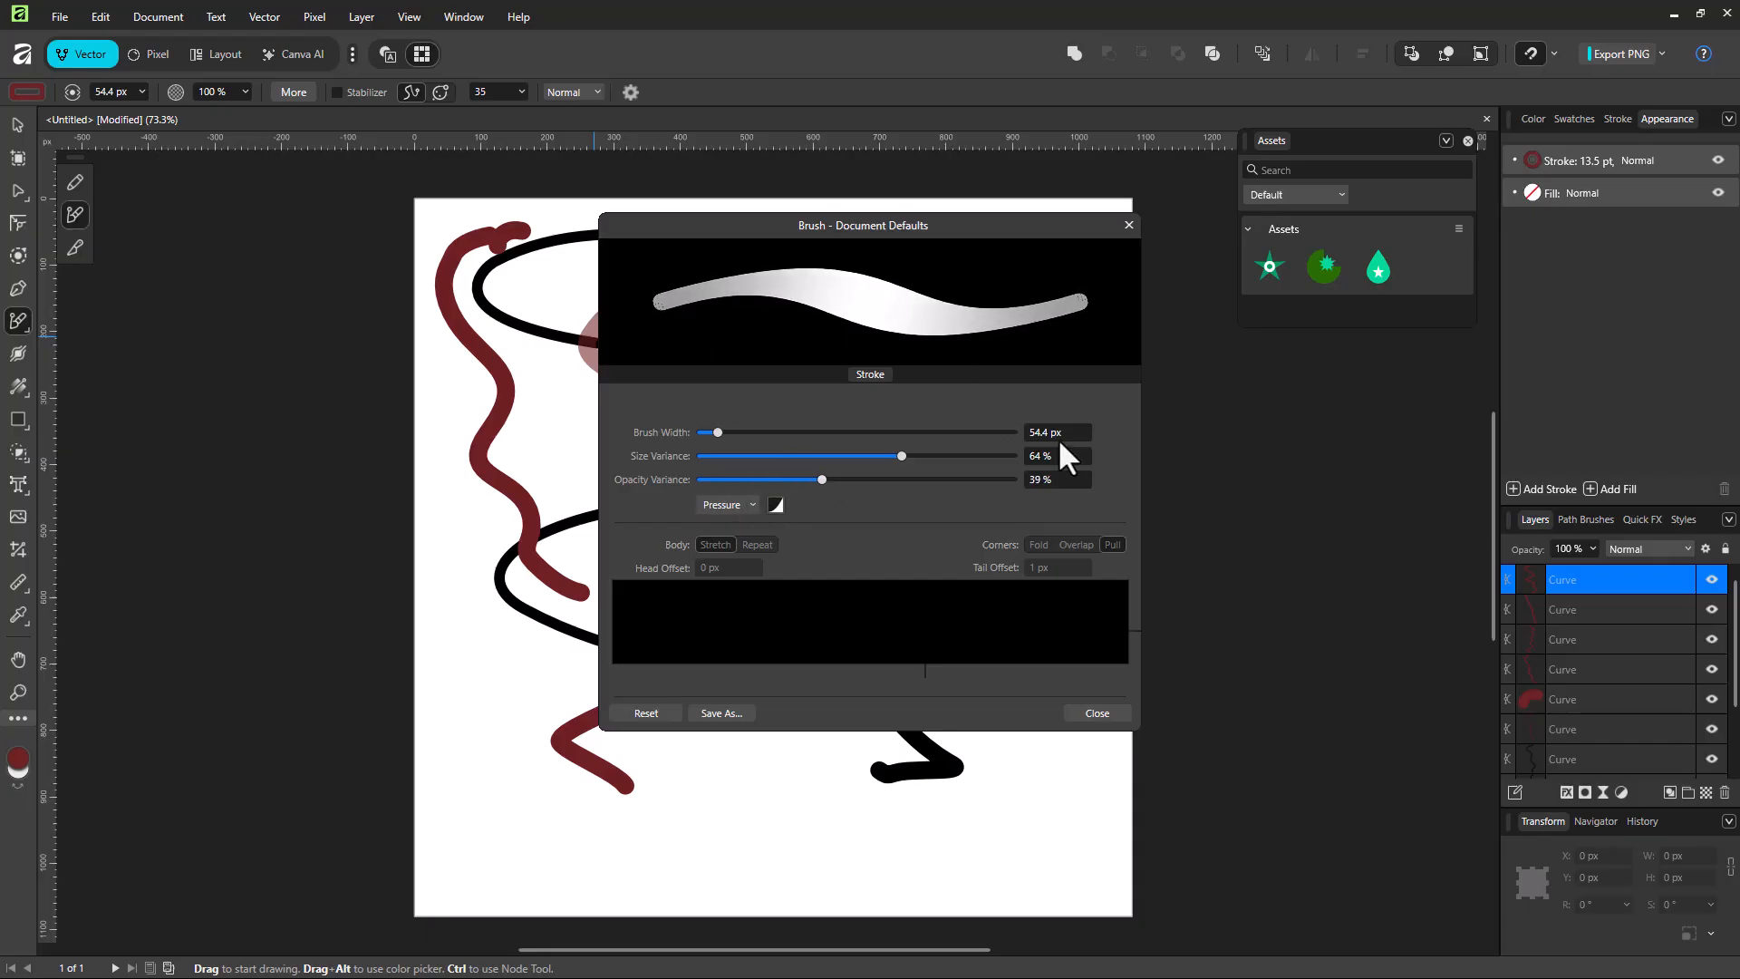
pyautogui.click(745, 508)
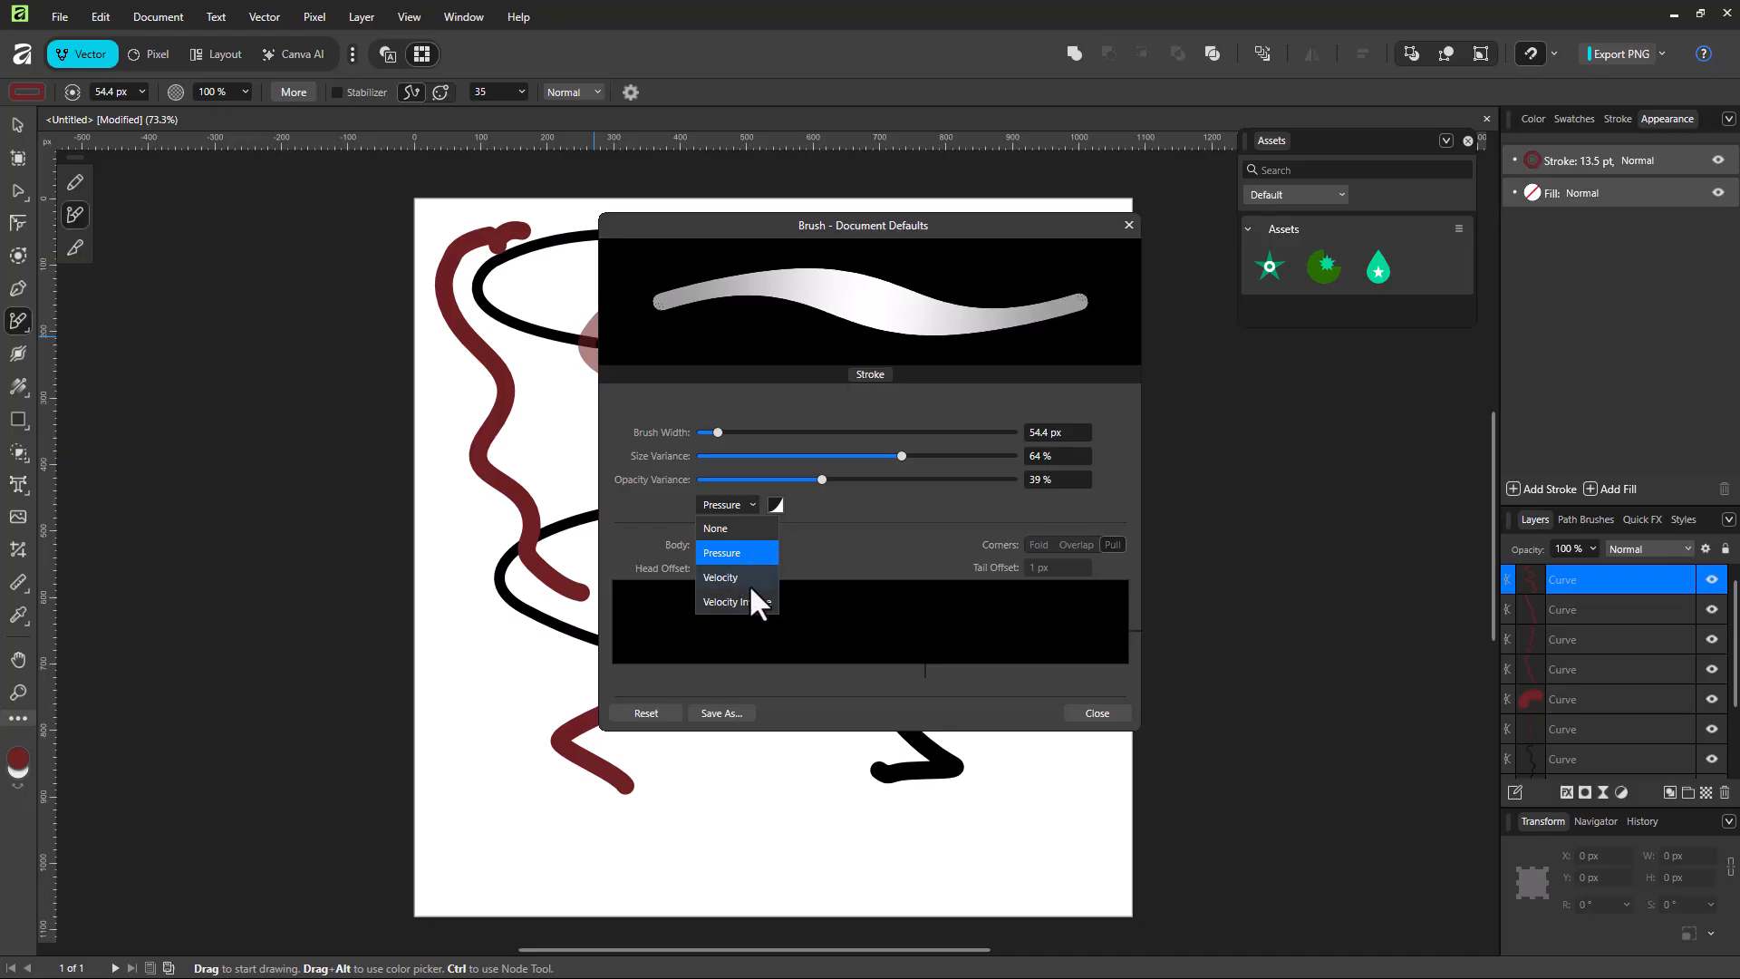
pyautogui.click(873, 536)
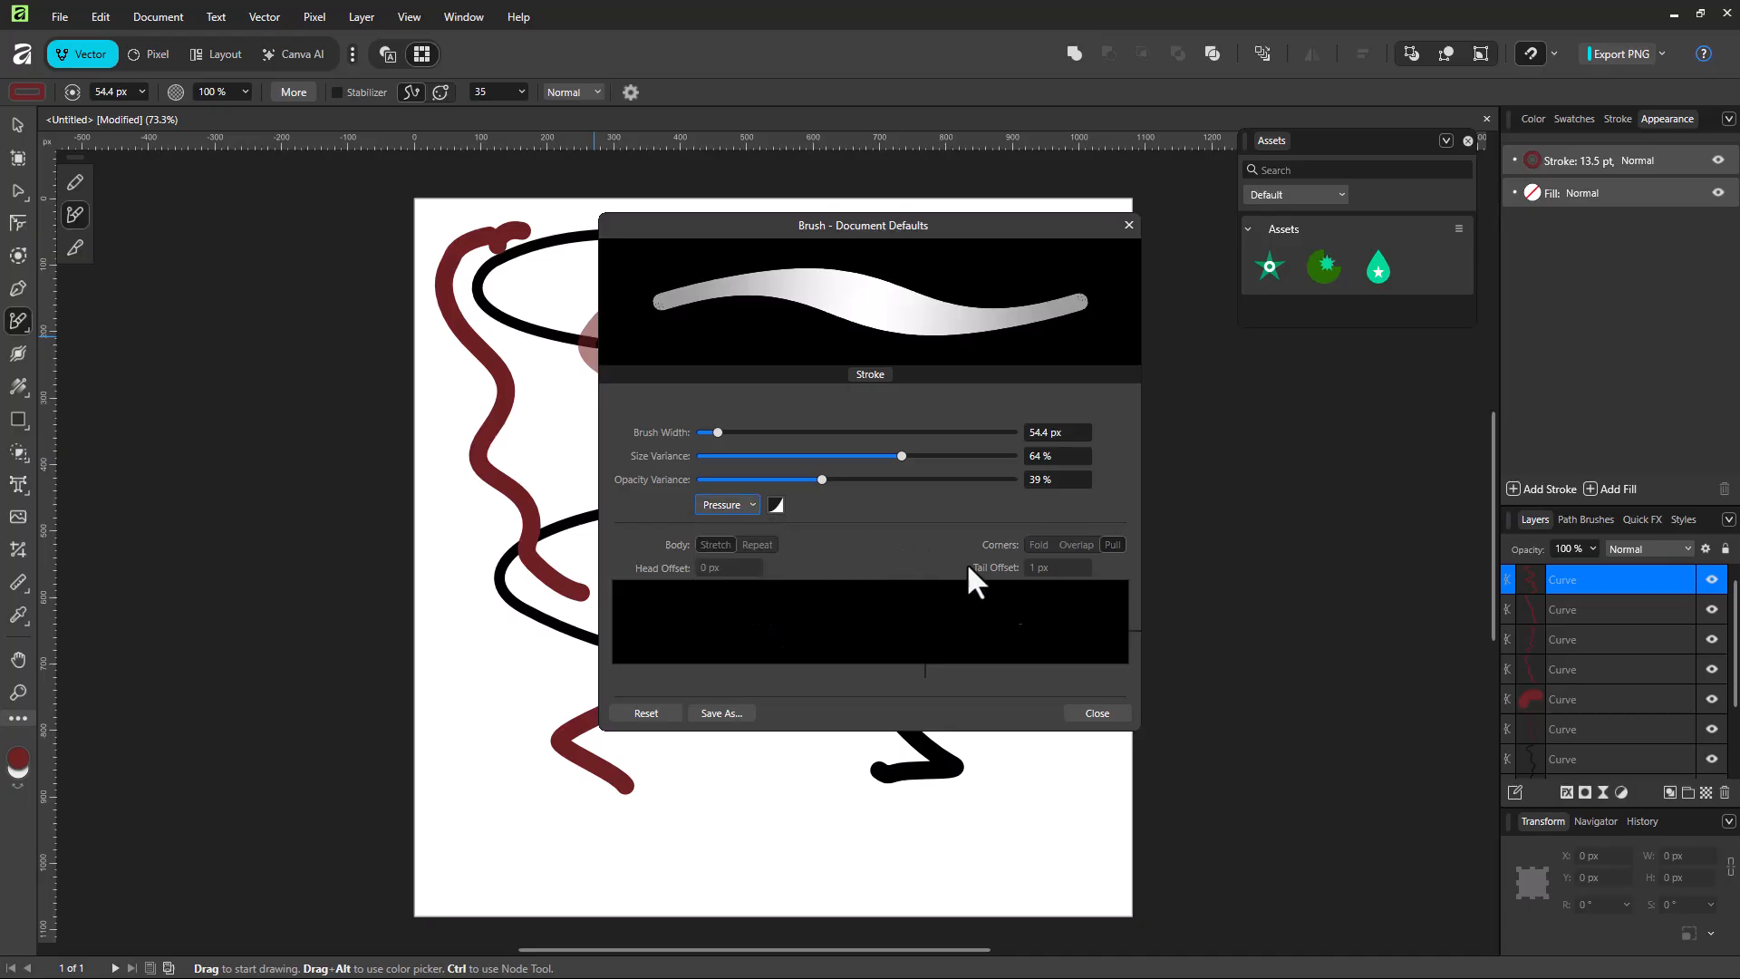
pyautogui.click(1097, 714)
pyautogui.moveTo(666, 289)
pyautogui.mouseDown()
pyautogui.moveTo(607, 389)
pyautogui.moveTo(716, 652)
pyautogui.moveTo(847, 752)
pyautogui.mouseUp()
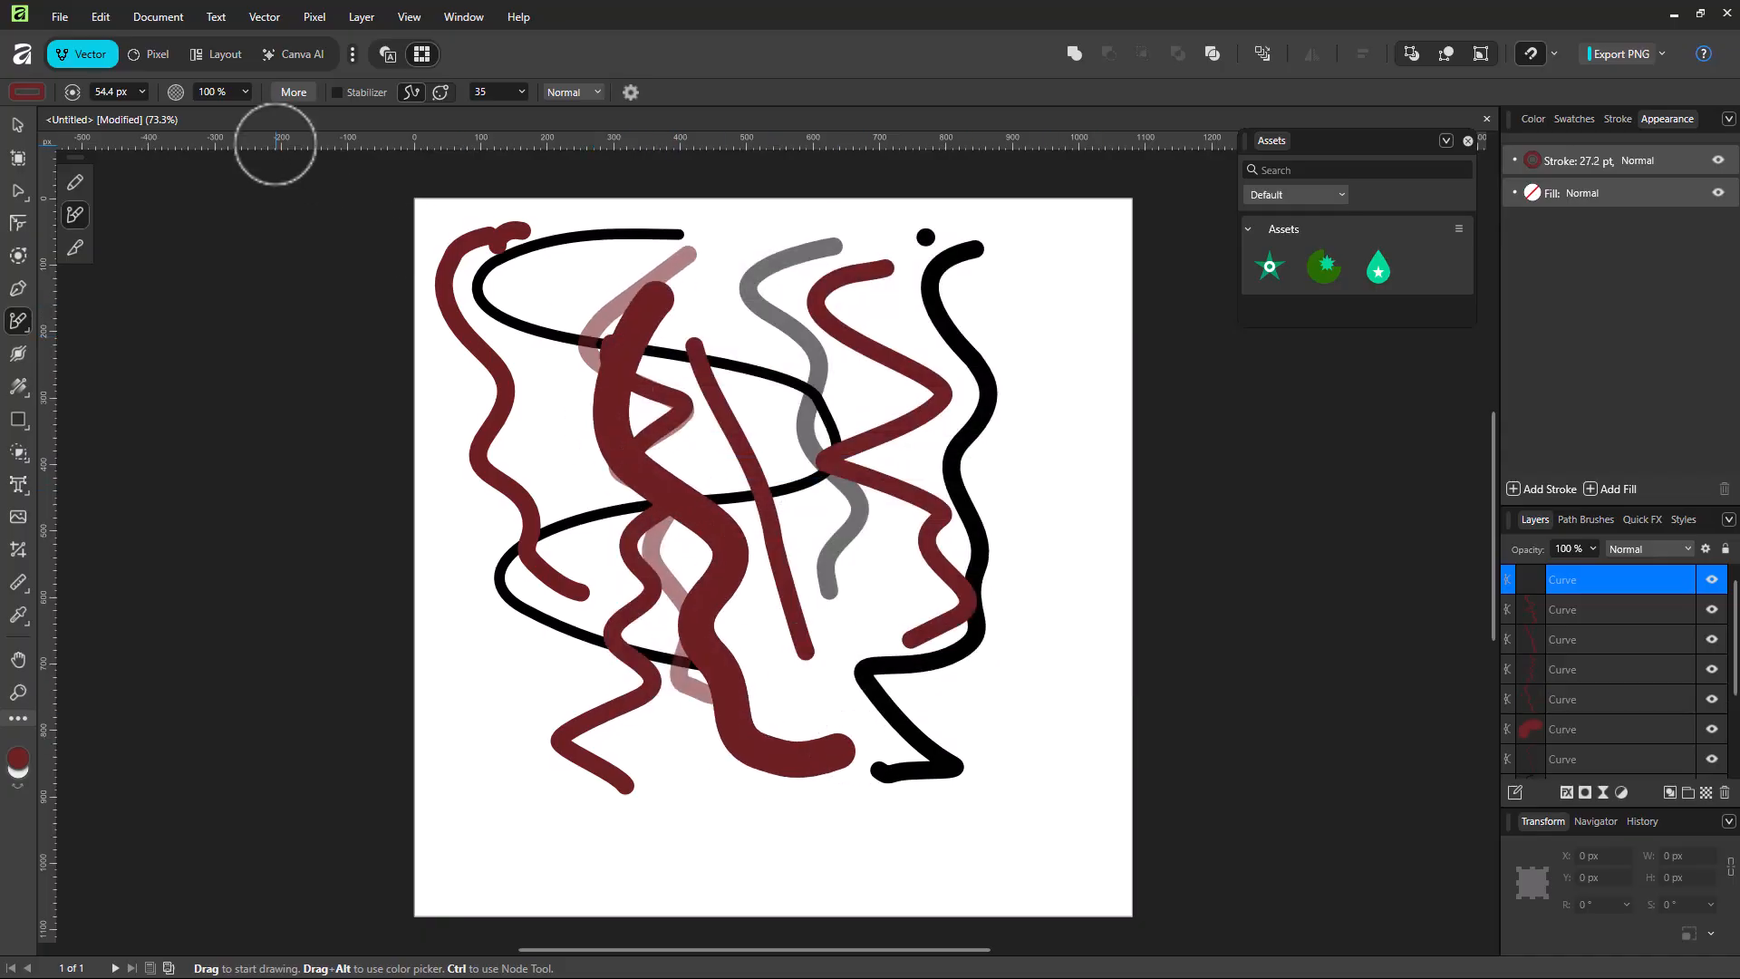
# Step: Set the brush width to 36.6 px, the size variance to 74 % and its controller to Velocity
pyautogui.click(288, 96)
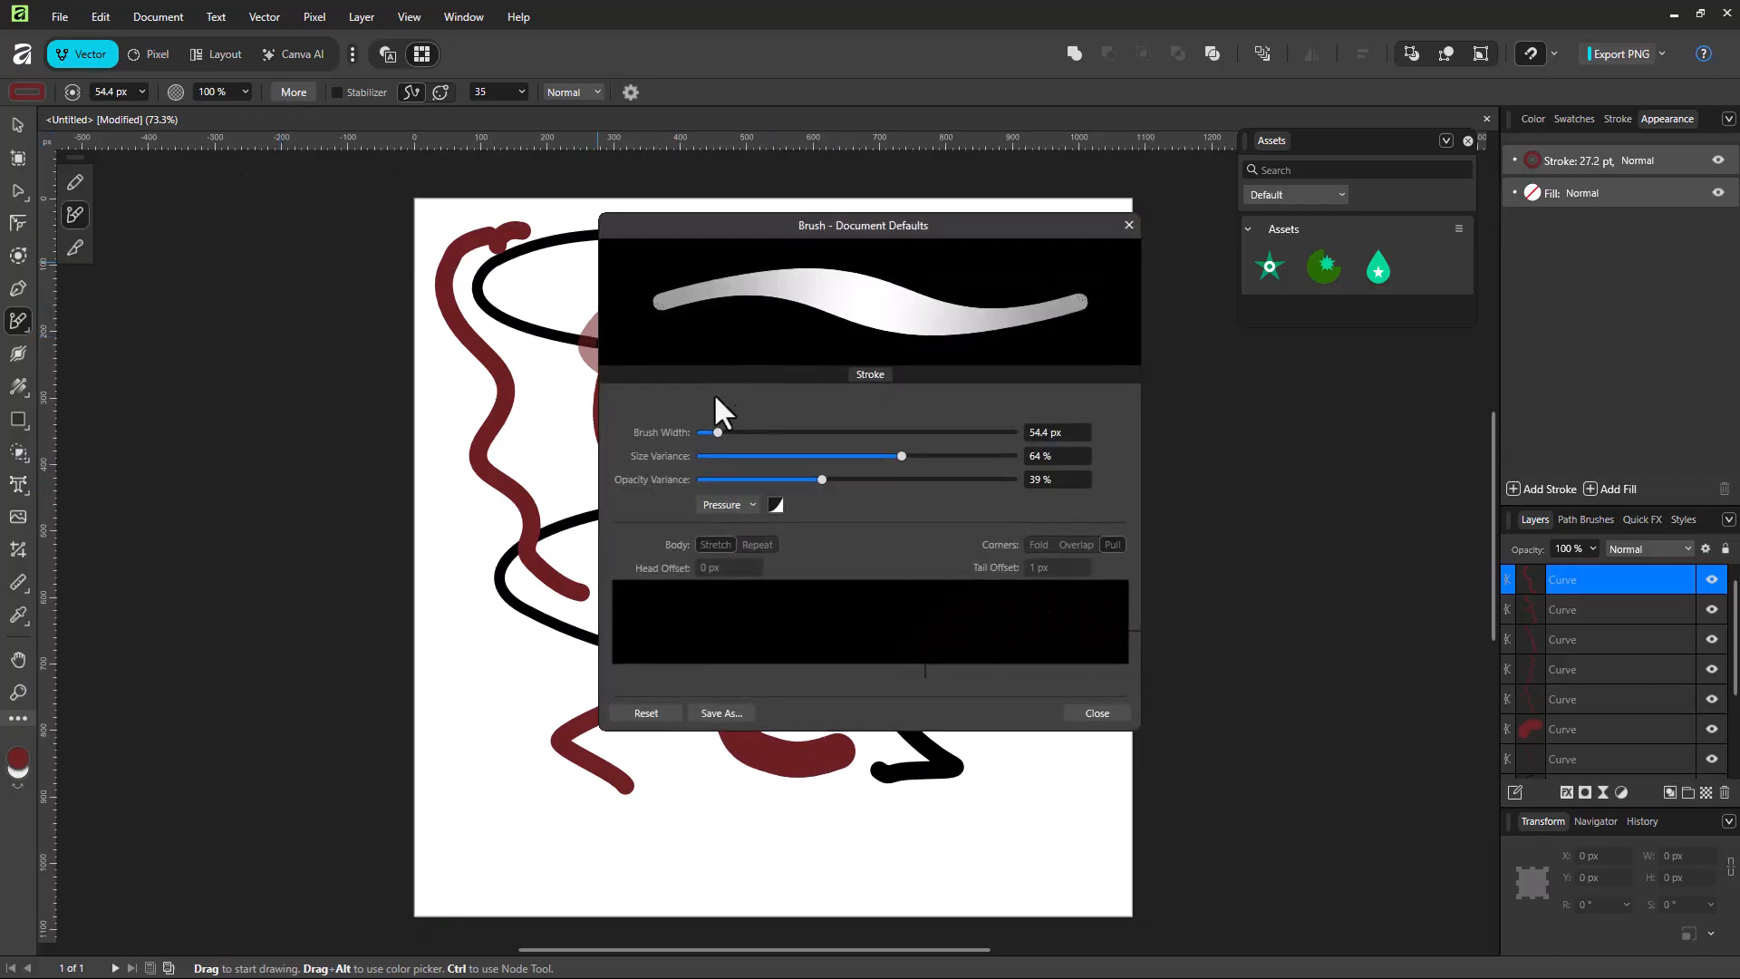
pyautogui.click(727, 506)
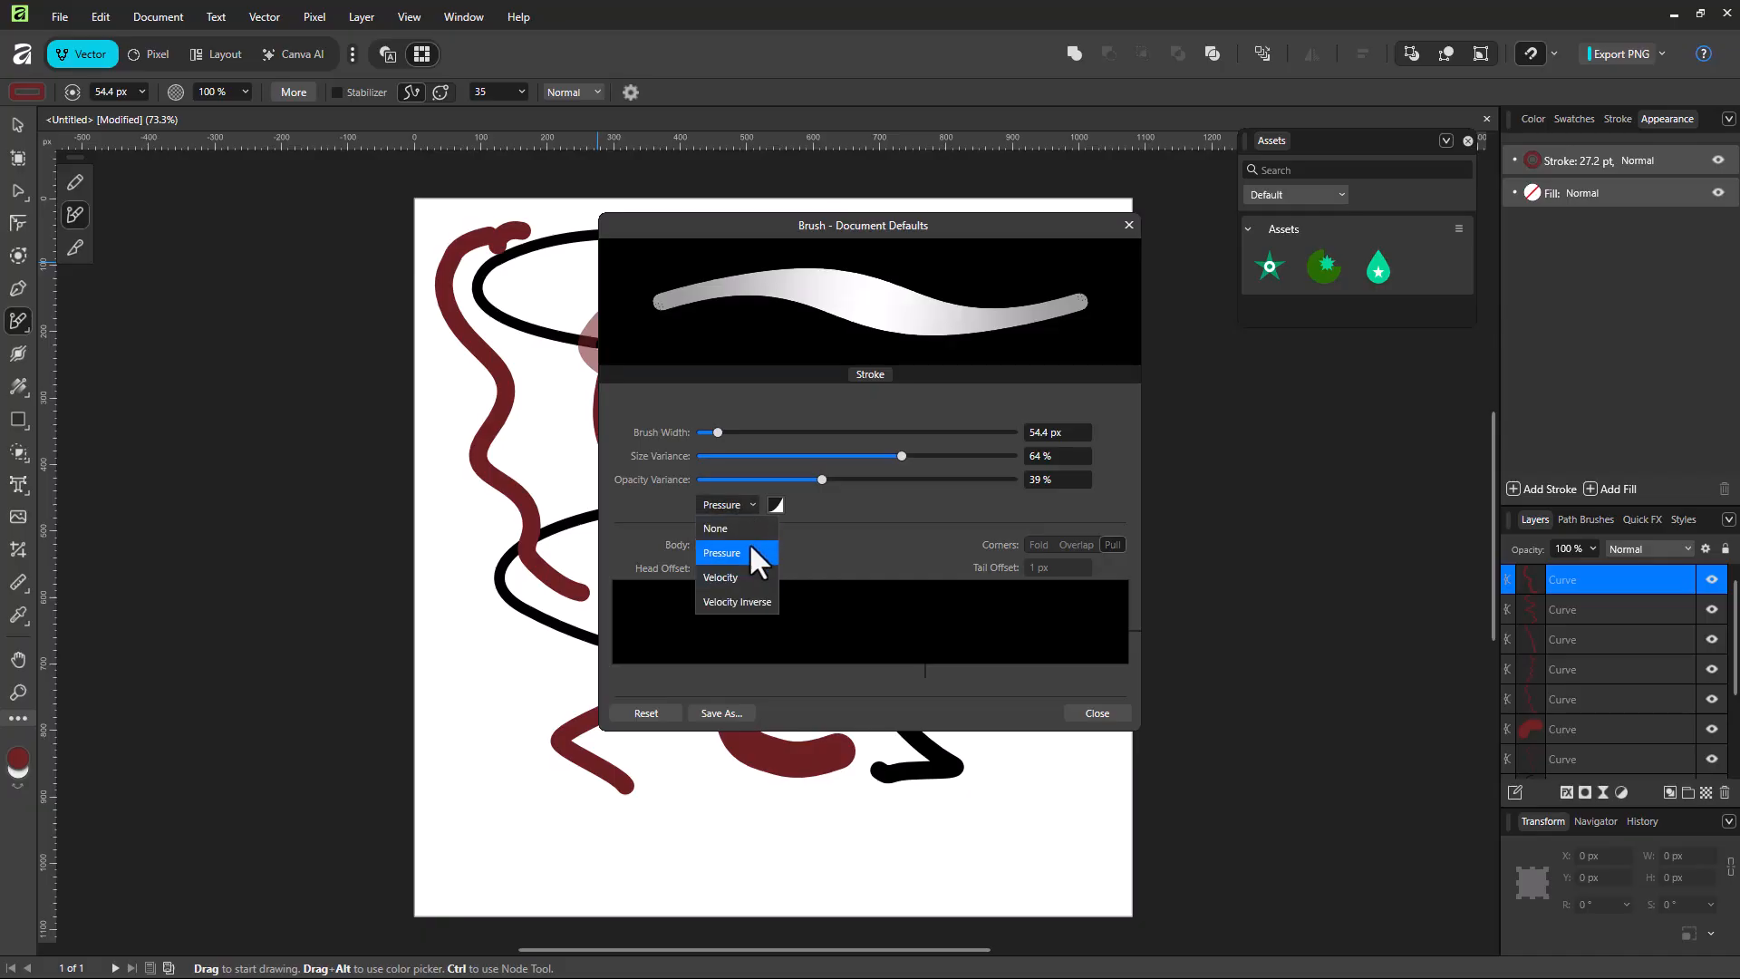
pyautogui.click(748, 531)
pyautogui.moveTo(716, 432)
pyautogui.mouseDown()
pyautogui.moveTo(748, 436)
pyautogui.moveTo(712, 437)
pyautogui.mouseUp()
pyautogui.moveTo(900, 455); pyautogui.dragTo(932, 458)
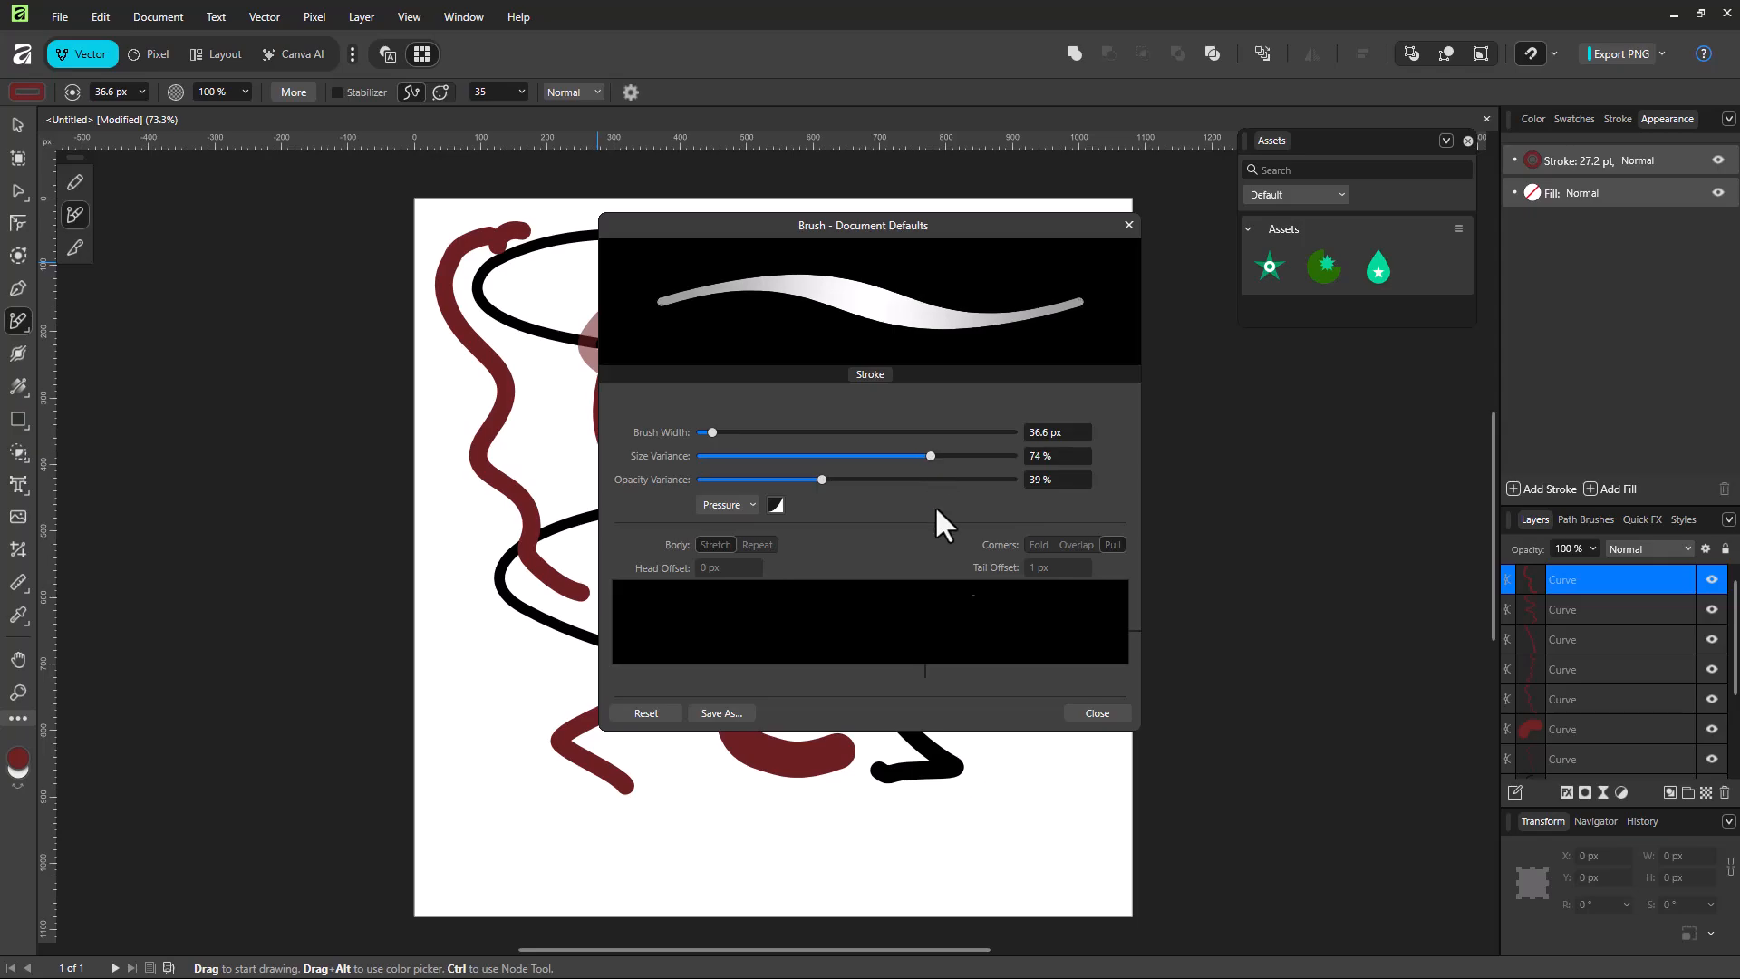
pyautogui.click(727, 504)
pyautogui.click(748, 579)
pyautogui.click(1096, 713)
# Step: Draw several dark red test strokes in the middle, right and left of the page with the velocity brush
pyautogui.moveTo(764, 288)
pyautogui.mouseDown()
pyautogui.moveTo(741, 777)
pyautogui.moveTo(835, 298)
pyautogui.moveTo(907, 451)
pyautogui.mouseUp()
pyautogui.moveTo(1020, 285)
pyautogui.mouseDown()
pyautogui.moveTo(1061, 550)
pyautogui.moveTo(1030, 693)
pyautogui.mouseUp()
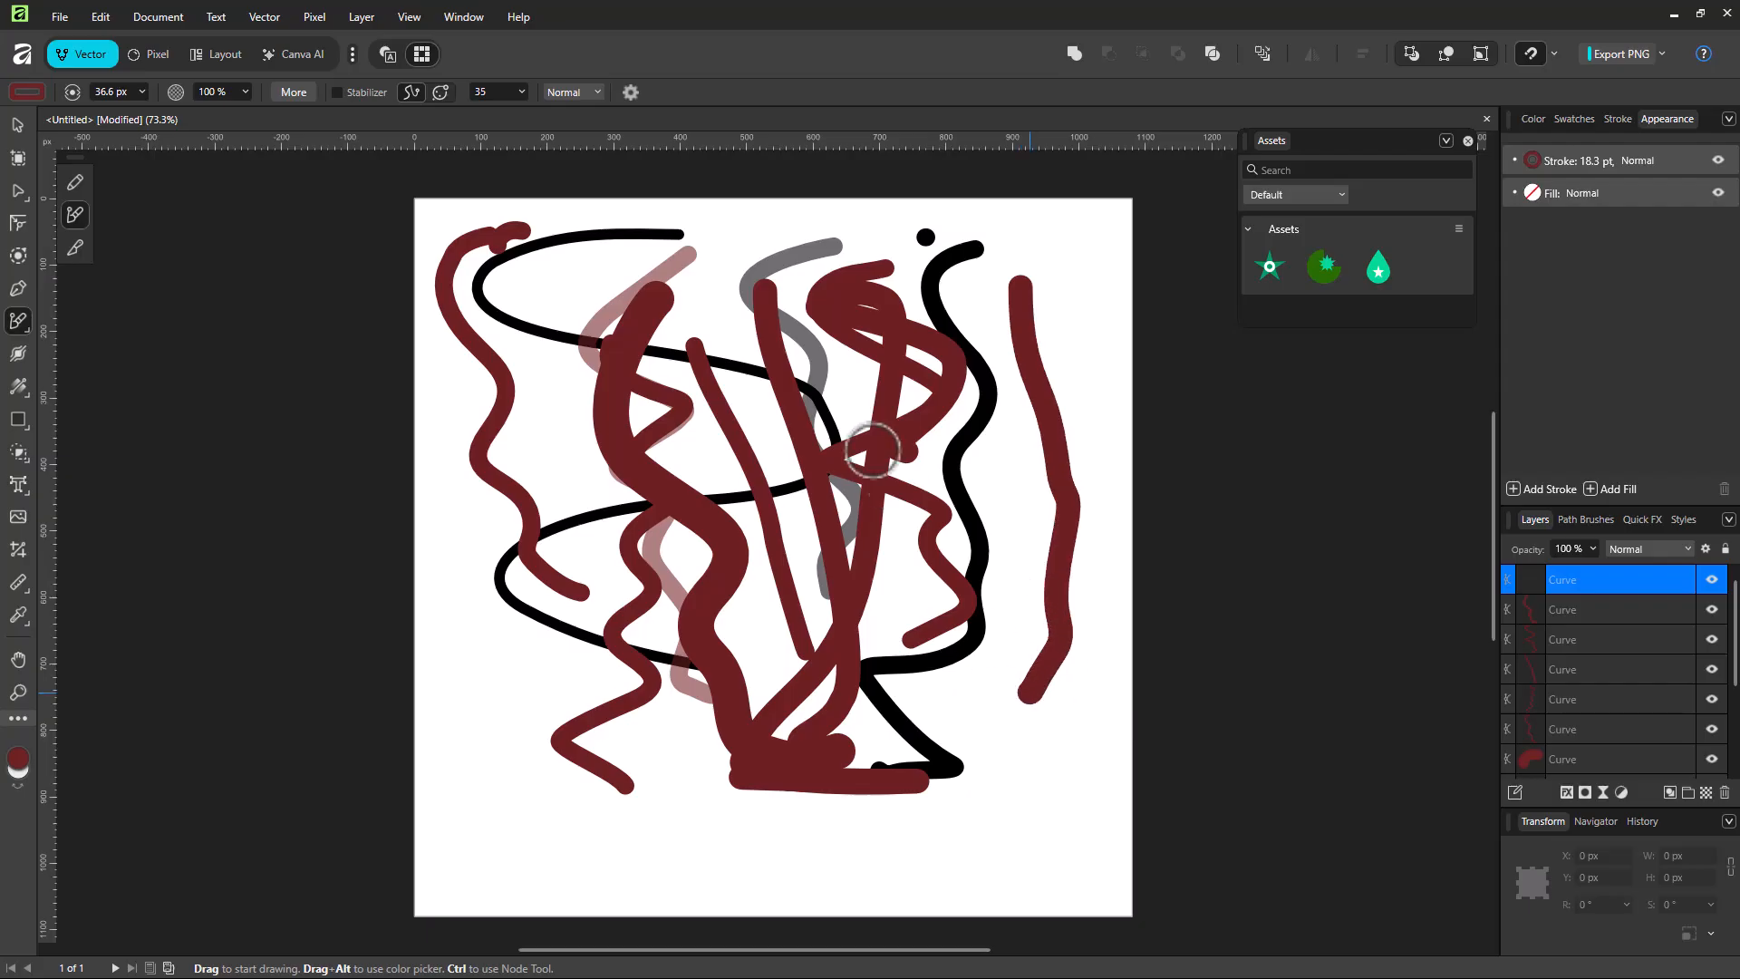
pyautogui.moveTo(587, 242)
pyautogui.mouseDown()
pyautogui.moveTo(504, 272)
pyautogui.moveTo(574, 591)
pyautogui.mouseUp()
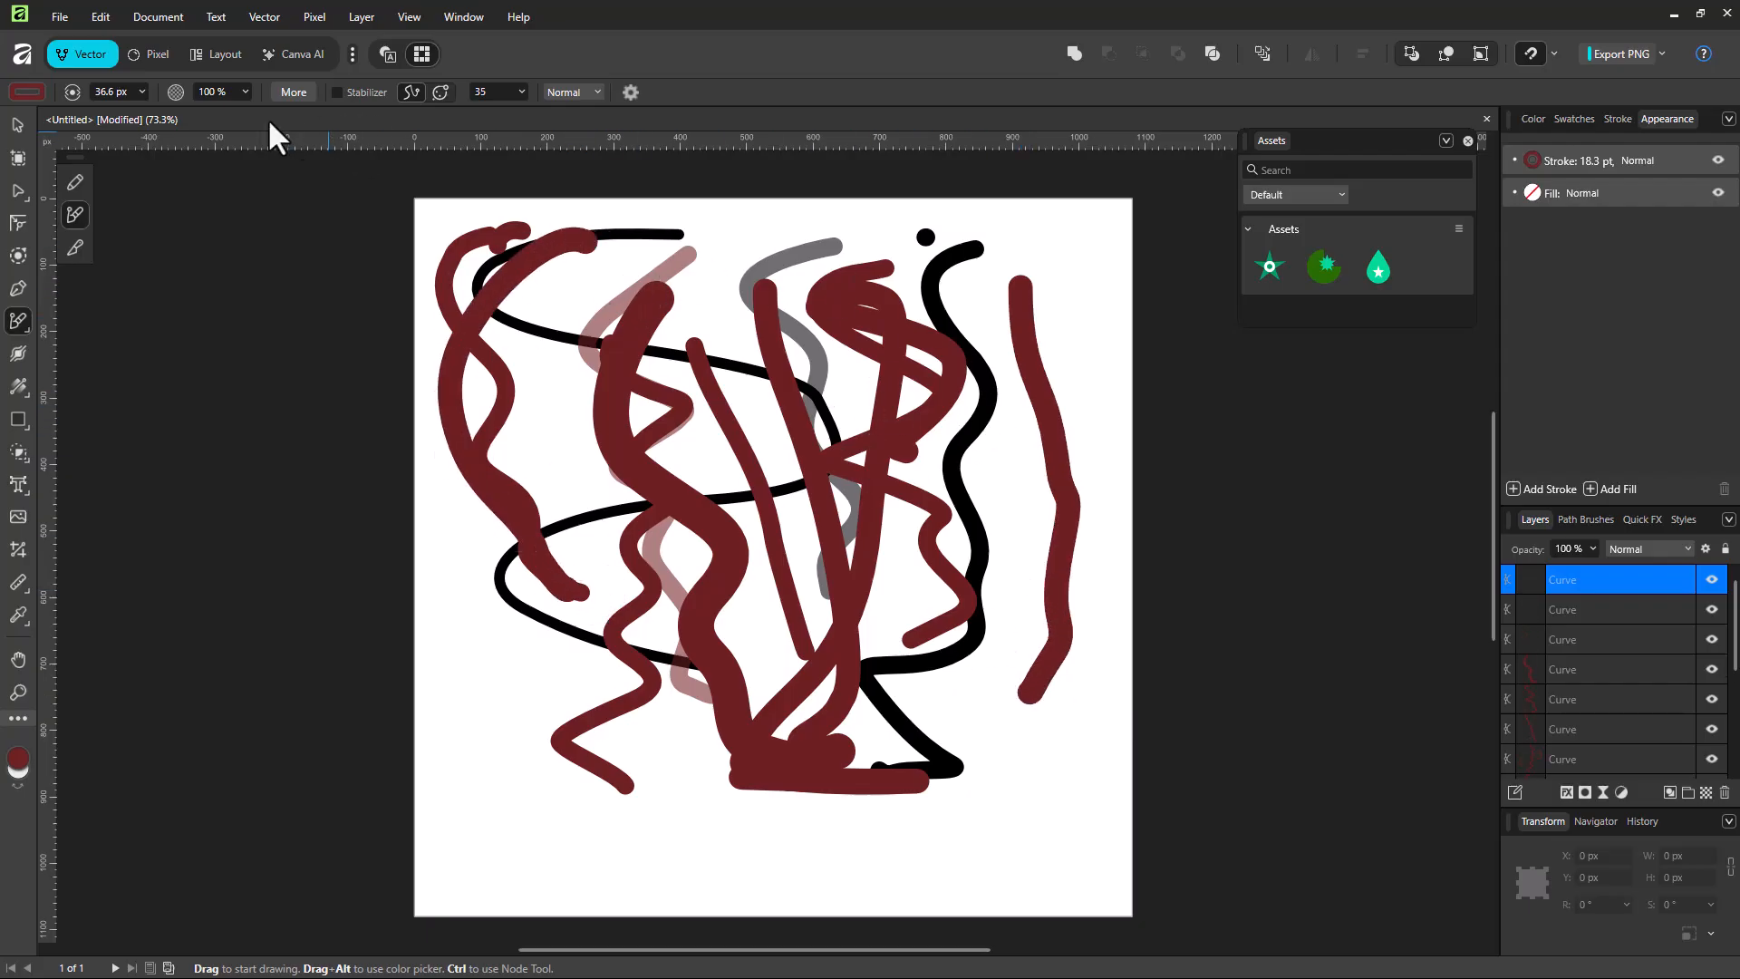
# Step: Change the brush controller to Velocity Inverse and draw another dark red stroke across the right half of the page
pyautogui.click(293, 93)
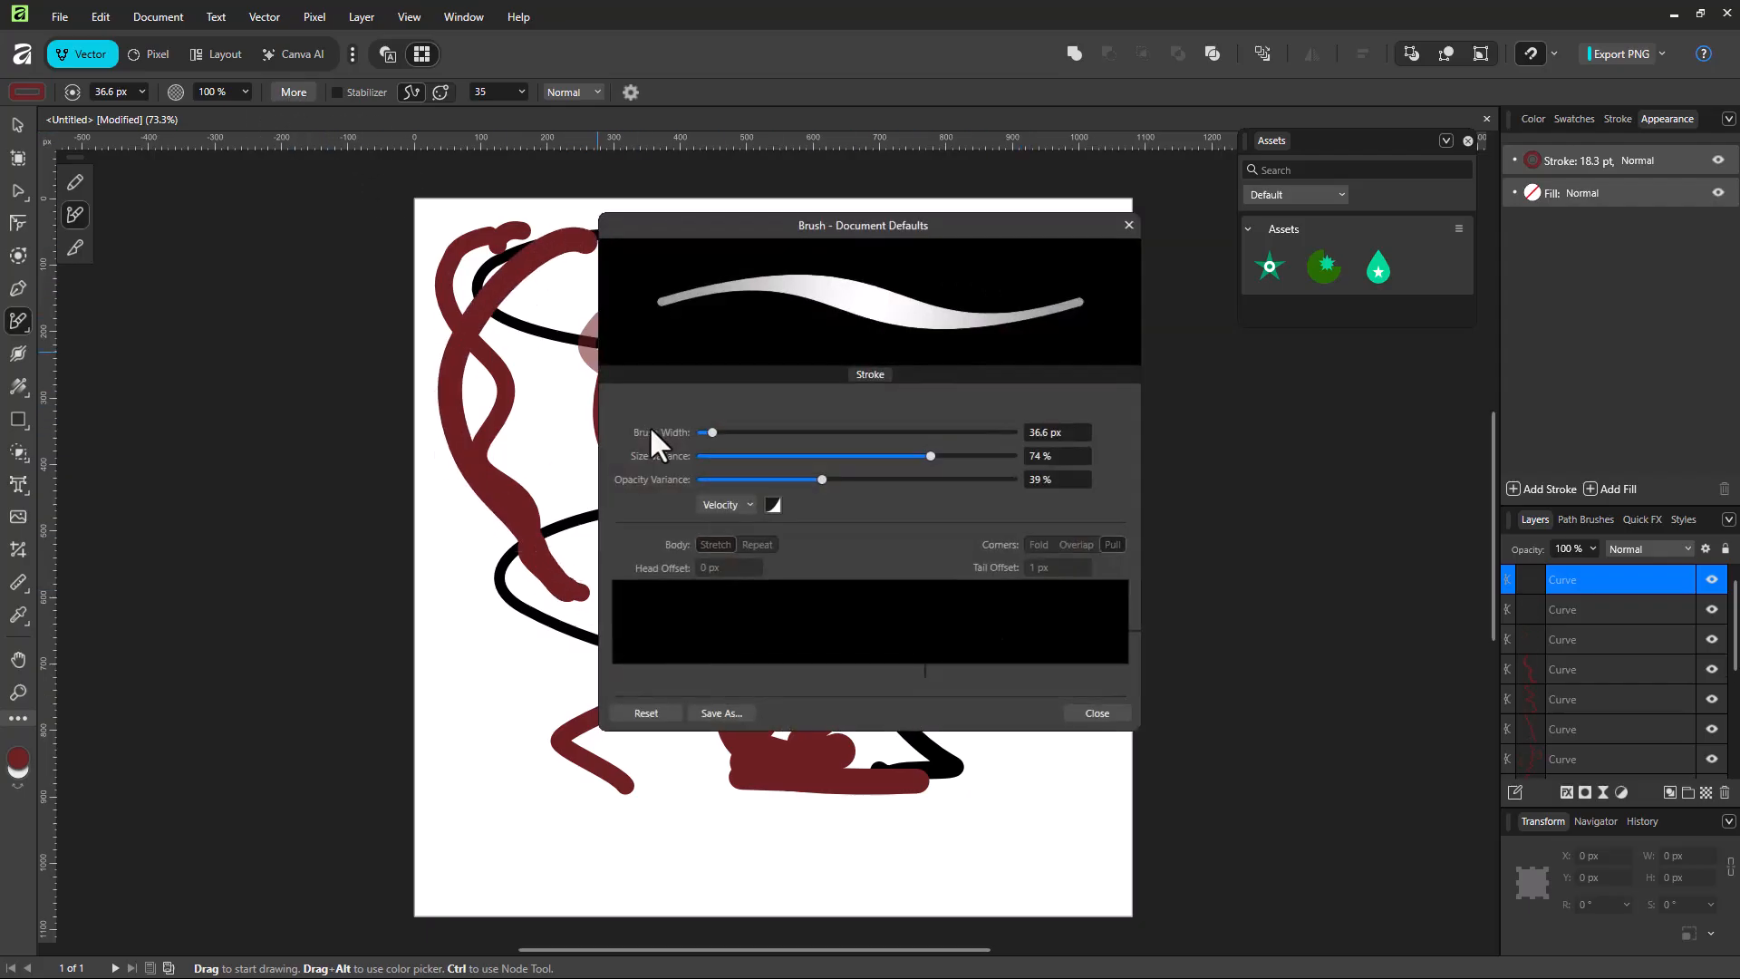
pyautogui.click(769, 505)
pyautogui.click(769, 506)
pyautogui.click(747, 507)
pyautogui.click(741, 600)
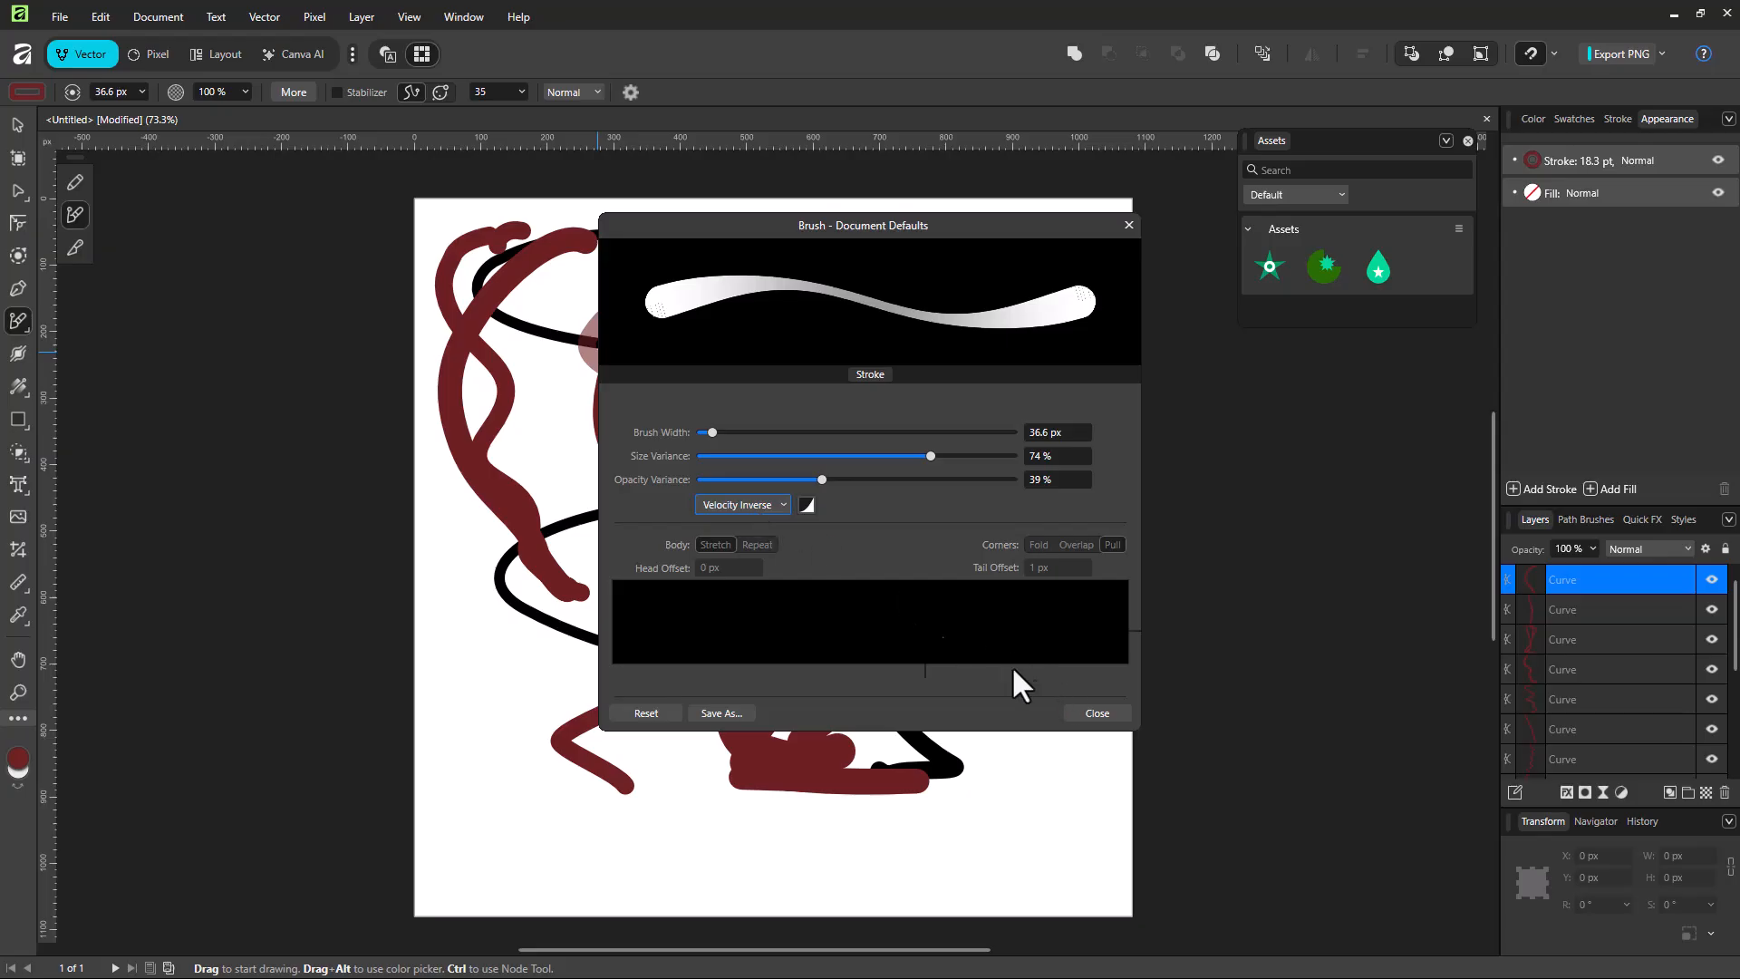
pyautogui.click(1074, 716)
pyautogui.moveTo(989, 342)
pyautogui.mouseDown()
pyautogui.moveTo(1002, 416)
pyautogui.moveTo(906, 453)
pyautogui.mouseUp()
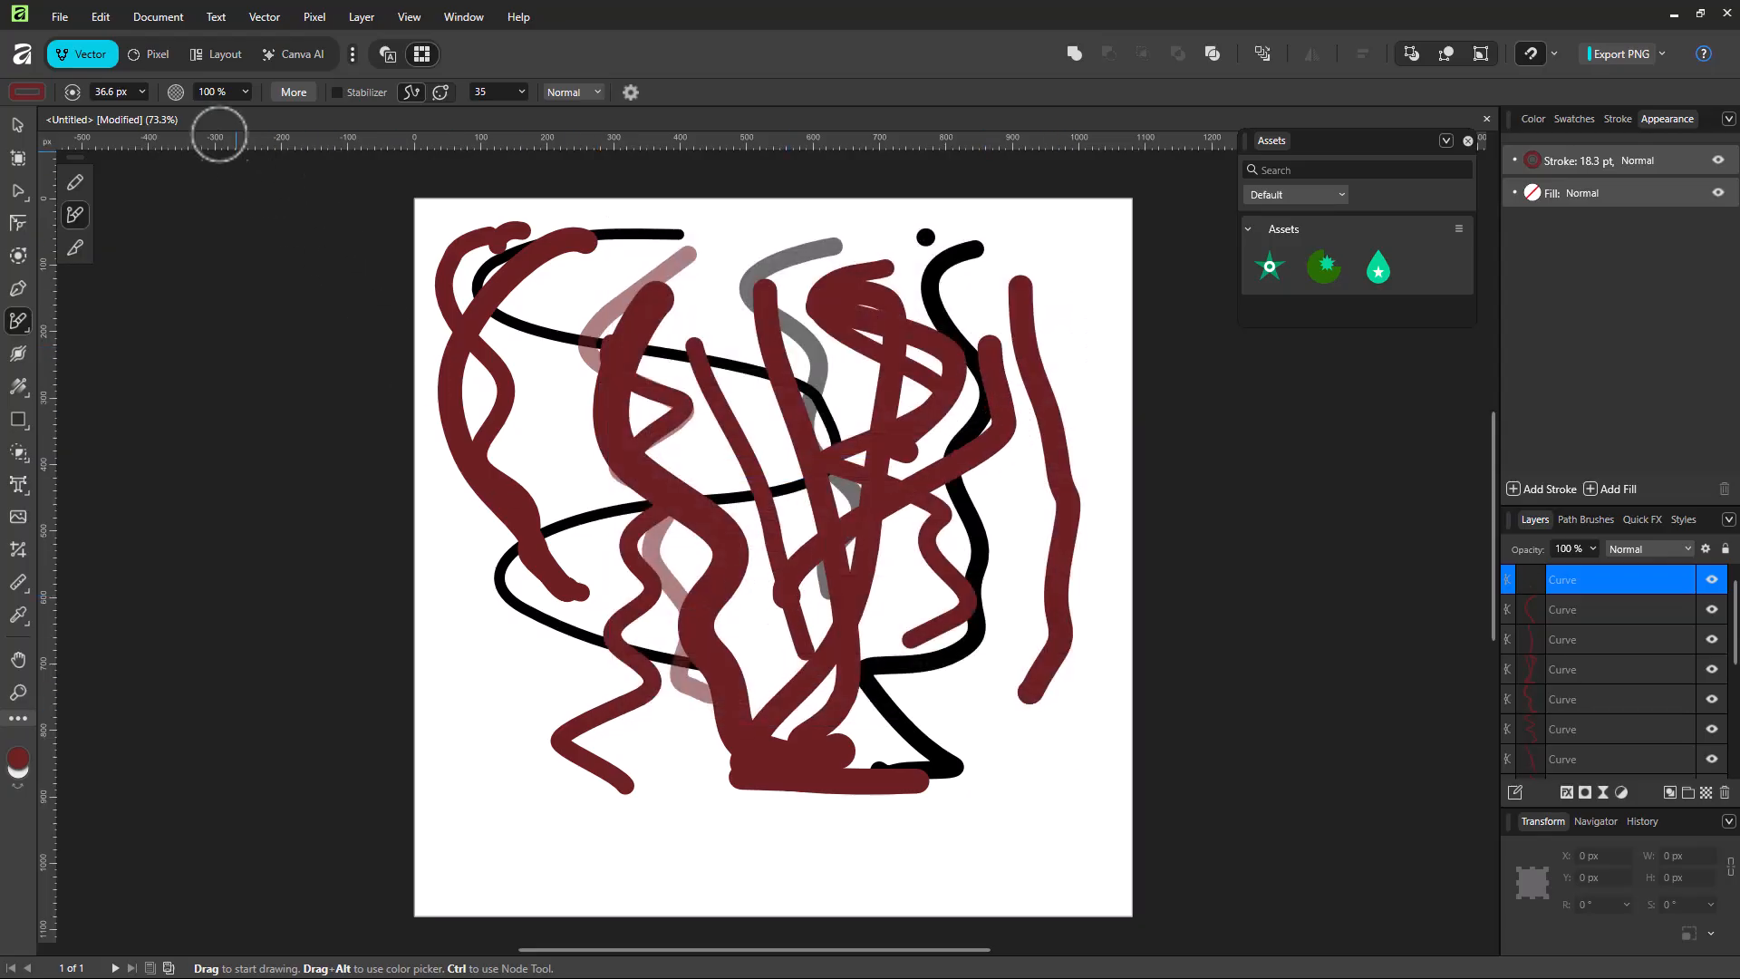
pyautogui.click(292, 93)
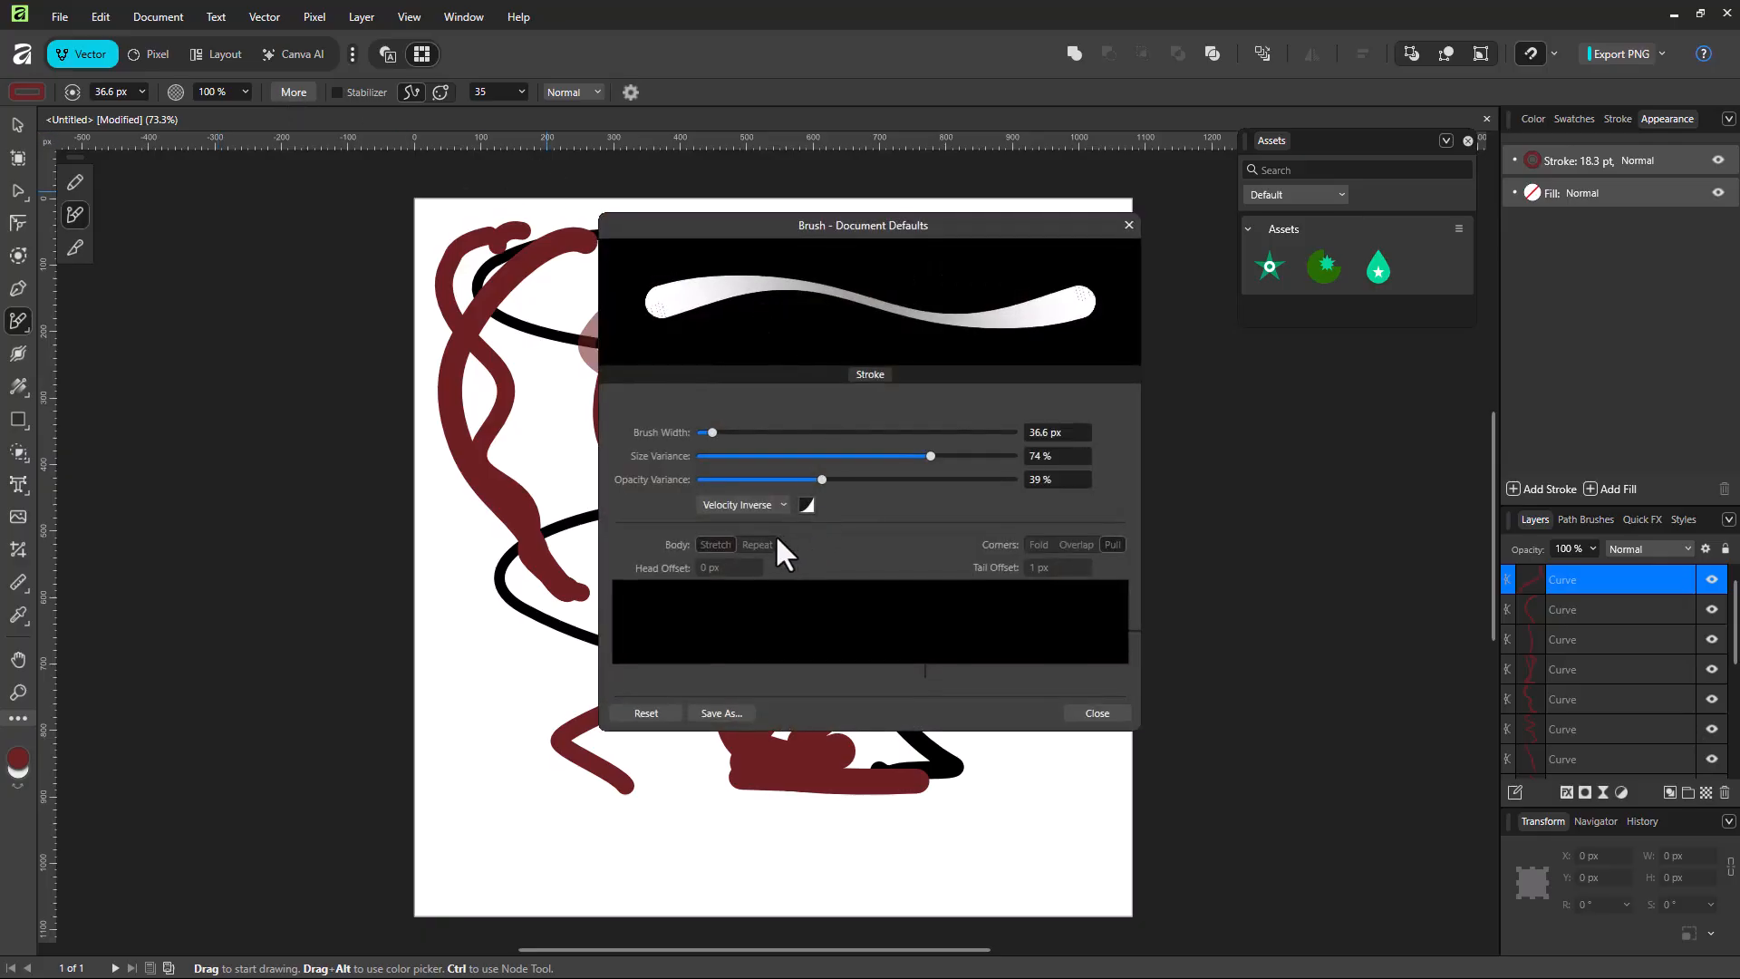
pyautogui.click(1098, 714)
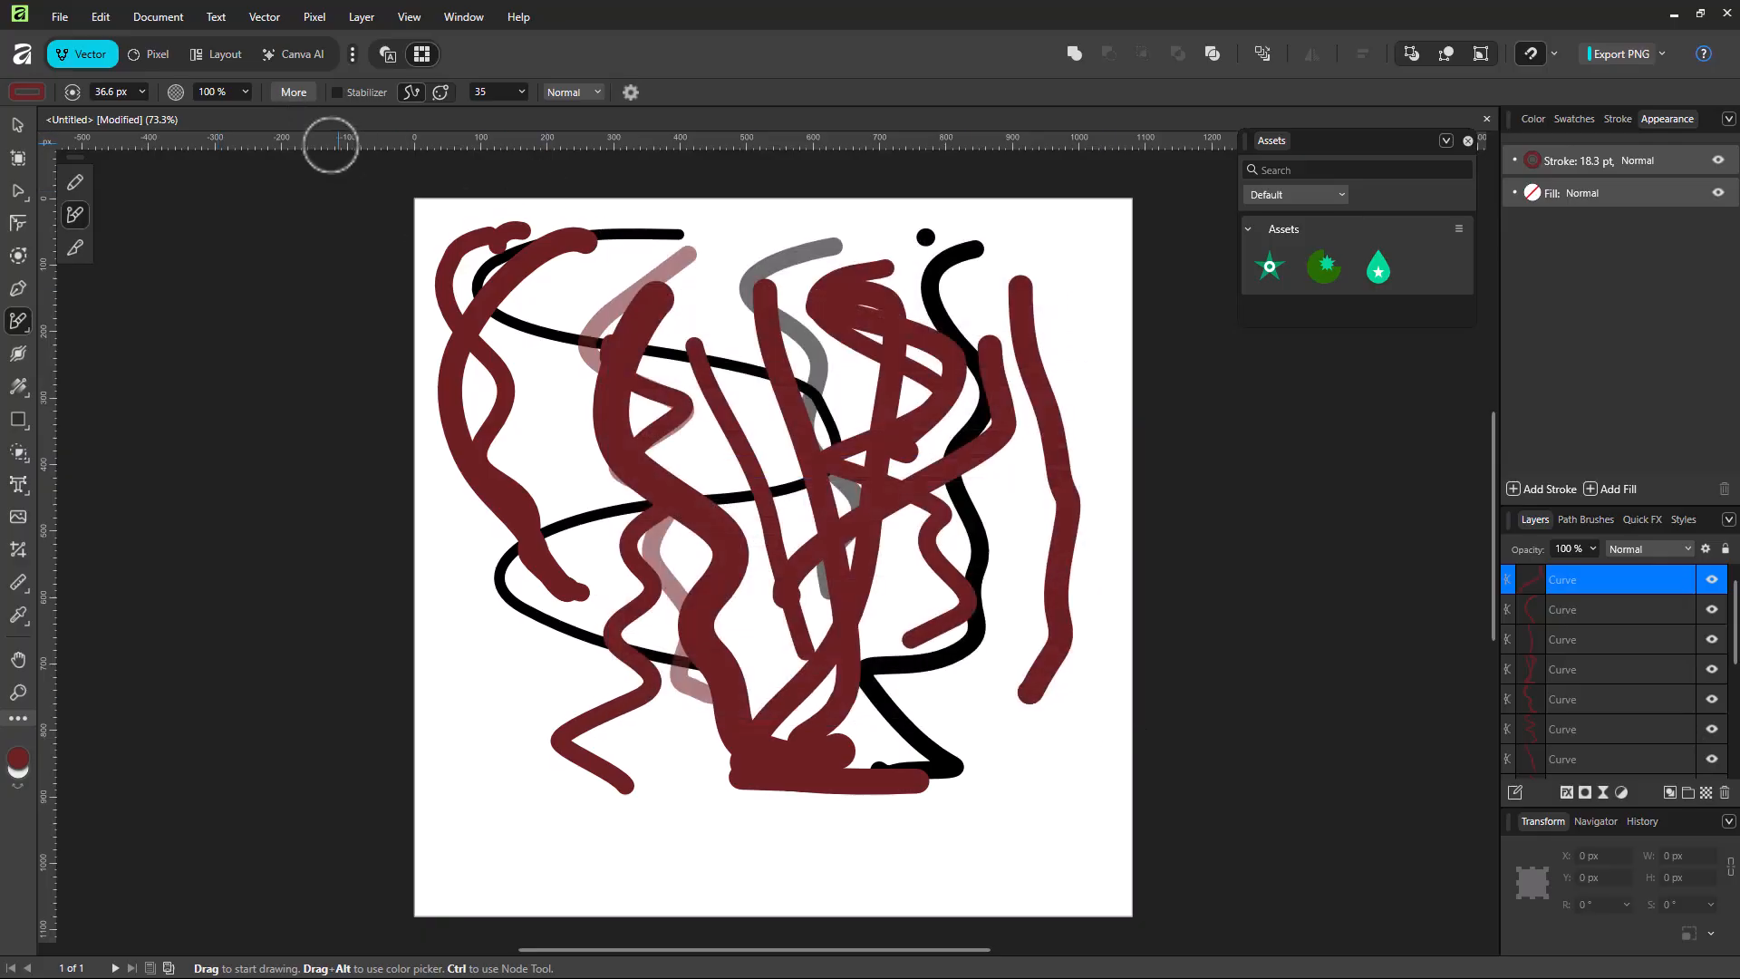
# Step: Enable the brush Stabilizer and draw winding strokes on the left of the page, setting the stabilizer length to 25
pyautogui.click(337, 93)
pyautogui.moveTo(620, 234)
pyautogui.mouseDown()
pyautogui.moveTo(527, 304)
pyautogui.moveTo(552, 376)
pyautogui.moveTo(616, 408)
pyautogui.moveTo(606, 453)
pyautogui.moveTo(511, 495)
pyautogui.moveTo(548, 558)
pyautogui.mouseUp()
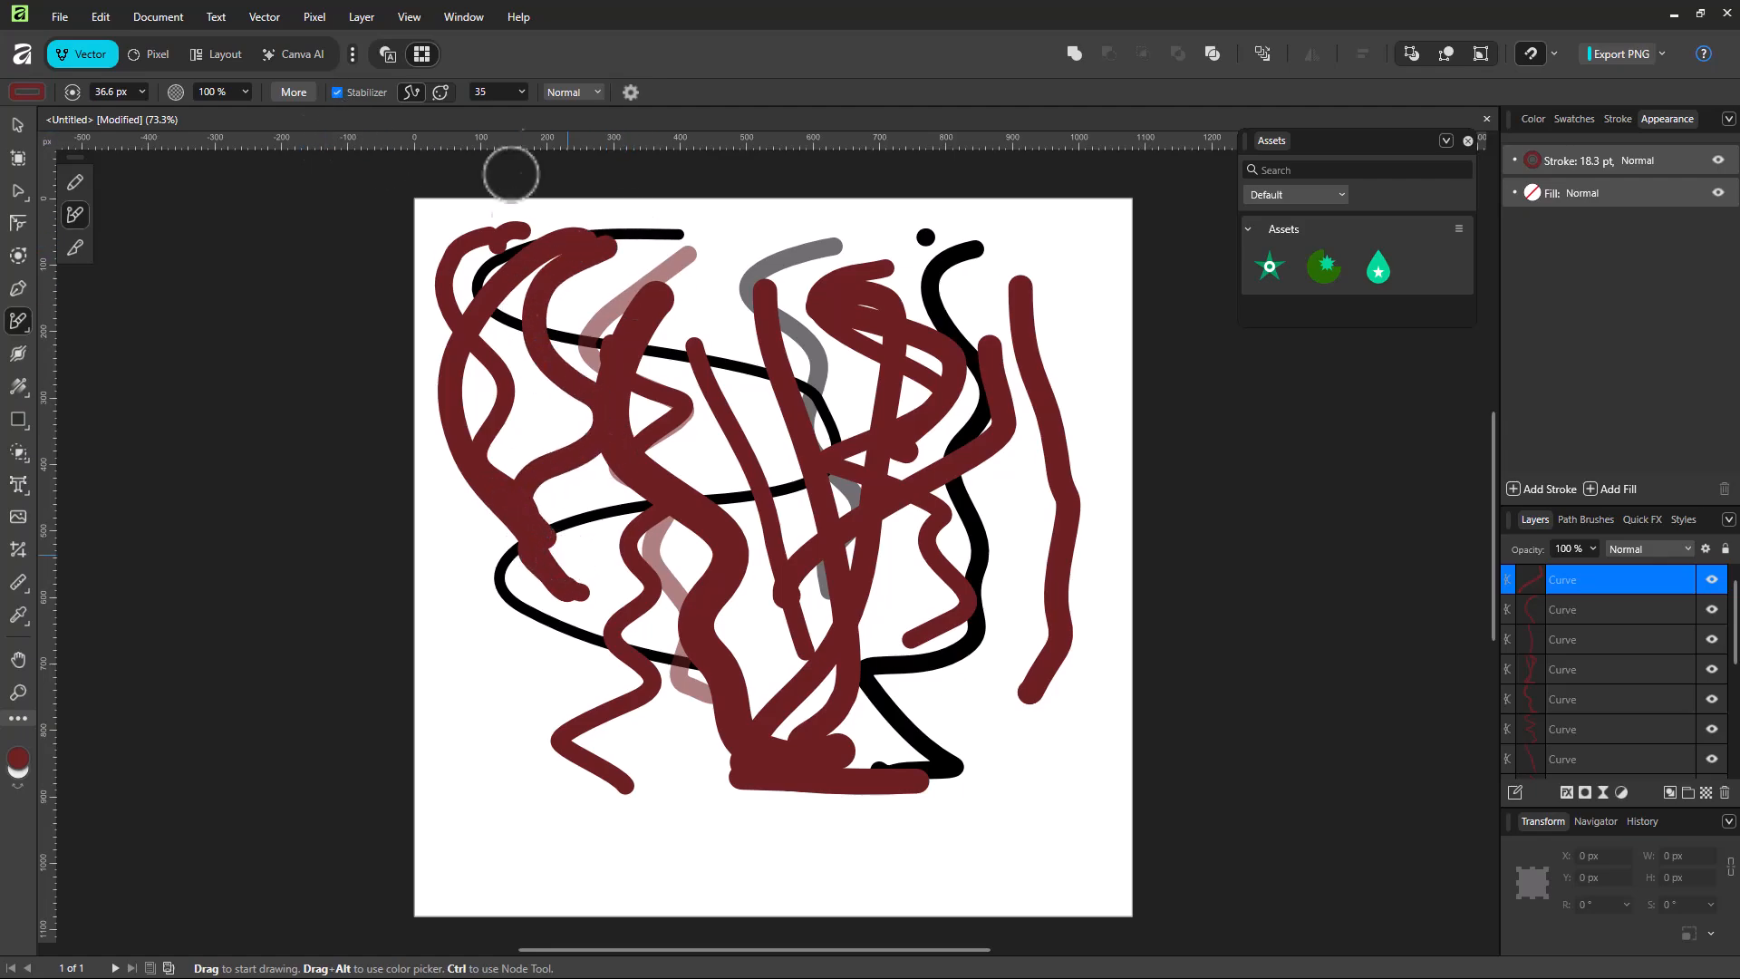
pyautogui.moveTo(524, 112); pyautogui.dragTo(547, 114)
pyautogui.moveTo(675, 226)
pyautogui.mouseDown()
pyautogui.moveTo(575, 242)
pyautogui.moveTo(517, 320)
pyautogui.moveTo(504, 425)
pyautogui.moveTo(529, 523)
pyautogui.moveTo(589, 560)
pyautogui.moveTo(693, 550)
pyautogui.moveTo(793, 586)
pyautogui.moveTo(857, 690)
pyautogui.moveTo(756, 754)
pyautogui.moveTo(637, 785)
pyautogui.moveTo(566, 858)
pyautogui.moveTo(740, 812)
pyautogui.moveTo(848, 822)
pyautogui.moveTo(700, 896)
pyautogui.moveTo(698, 738)
pyautogui.moveTo(547, 456)
pyautogui.moveTo(584, 271)
pyautogui.mouseUp()
# Step: Switch the stabilizer to Window mode and draw large looping strokes, raising the window size to 66 and finally 90
pyautogui.click(438, 92)
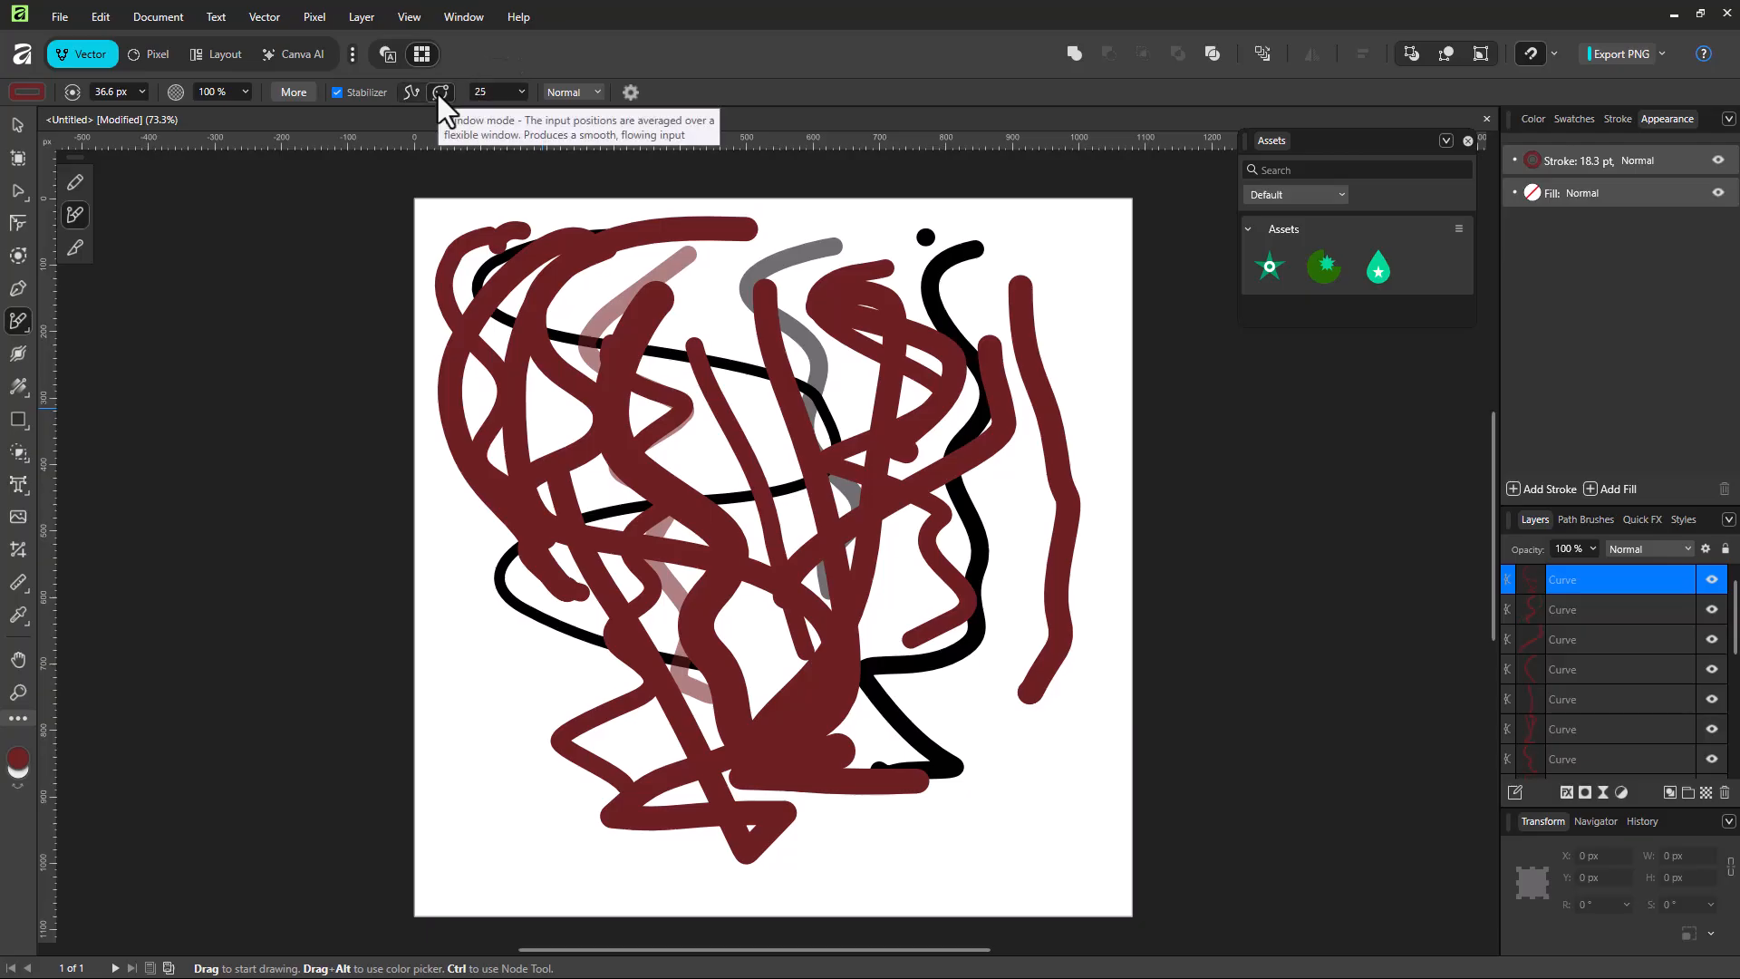
pyautogui.moveTo(843, 281)
pyautogui.mouseDown()
pyautogui.moveTo(718, 272)
pyautogui.moveTo(610, 329)
pyautogui.moveTo(631, 337)
pyautogui.mouseUp()
pyautogui.click(522, 91)
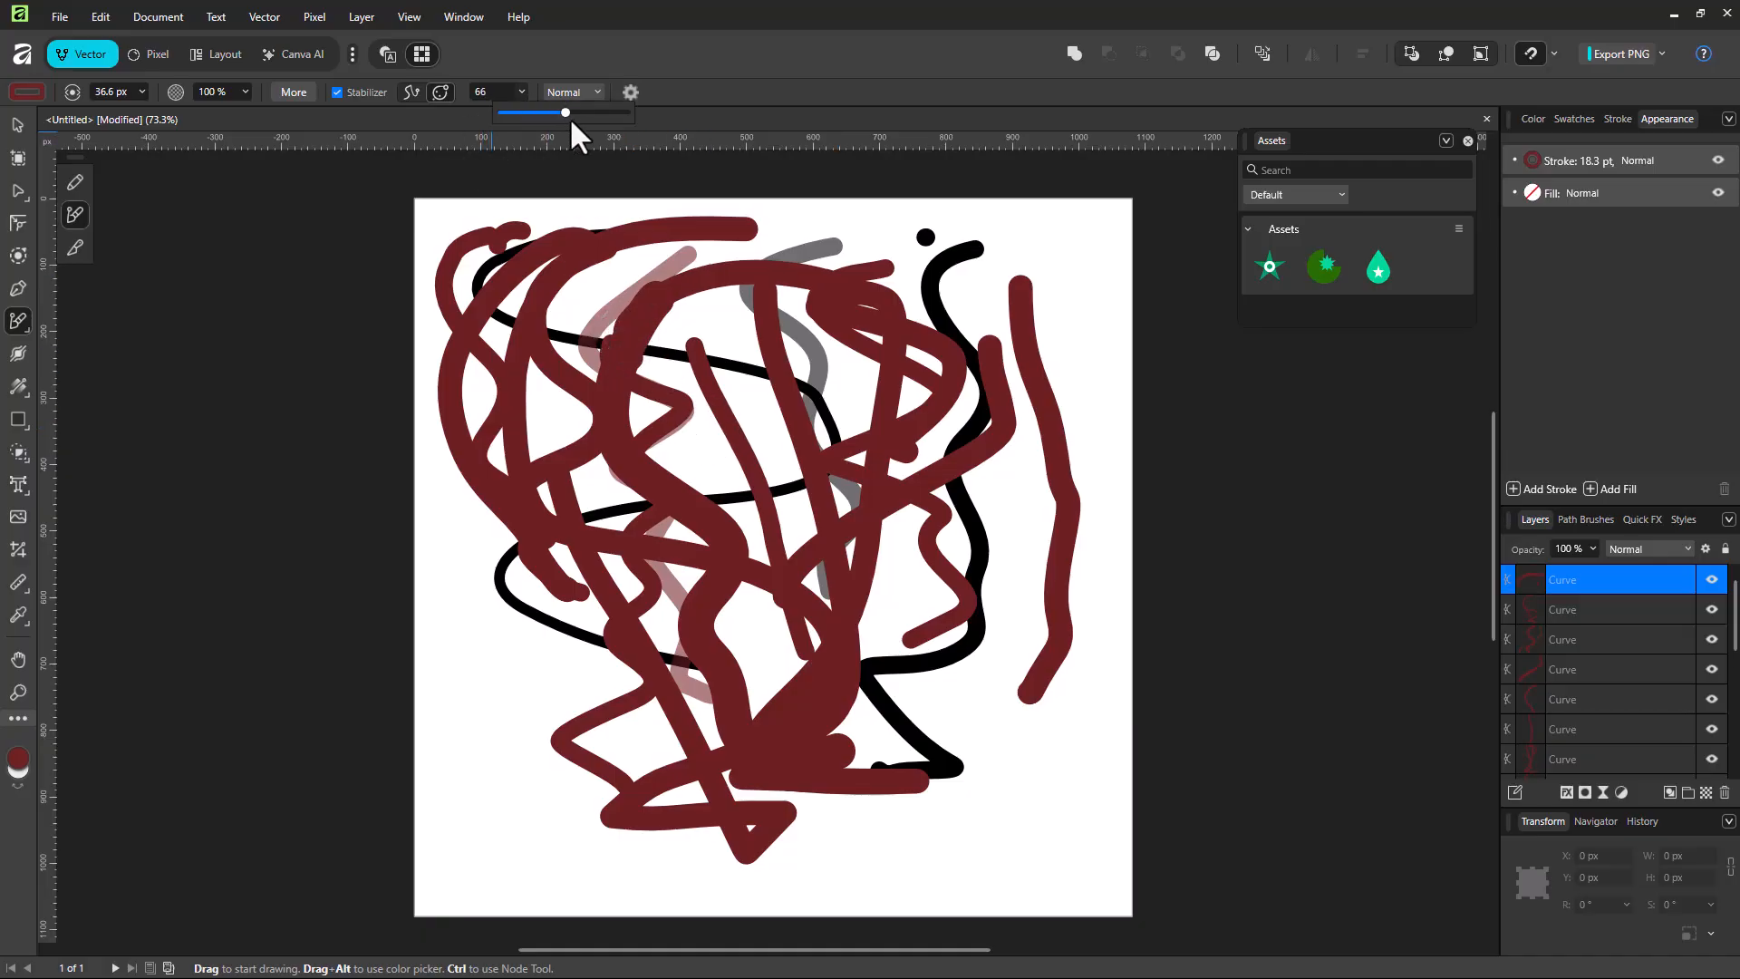
pyautogui.moveTo(1078, 258)
pyautogui.mouseDown()
pyautogui.moveTo(1106, 322)
pyautogui.moveTo(947, 381)
pyautogui.moveTo(725, 349)
pyautogui.moveTo(745, 562)
pyautogui.moveTo(766, 408)
pyautogui.moveTo(951, 507)
pyautogui.moveTo(1006, 725)
pyautogui.moveTo(997, 807)
pyautogui.moveTo(940, 846)
pyautogui.moveTo(897, 834)
pyautogui.moveTo(1063, 851)
pyautogui.moveTo(1056, 761)
pyautogui.moveTo(1091, 839)
pyautogui.moveTo(1062, 654)
pyautogui.moveTo(824, 827)
pyautogui.moveTo(1018, 698)
pyautogui.moveTo(493, 610)
pyautogui.moveTo(880, 732)
pyautogui.moveTo(634, 281)
pyautogui.moveTo(765, 601)
pyautogui.moveTo(632, 308)
pyautogui.mouseUp()
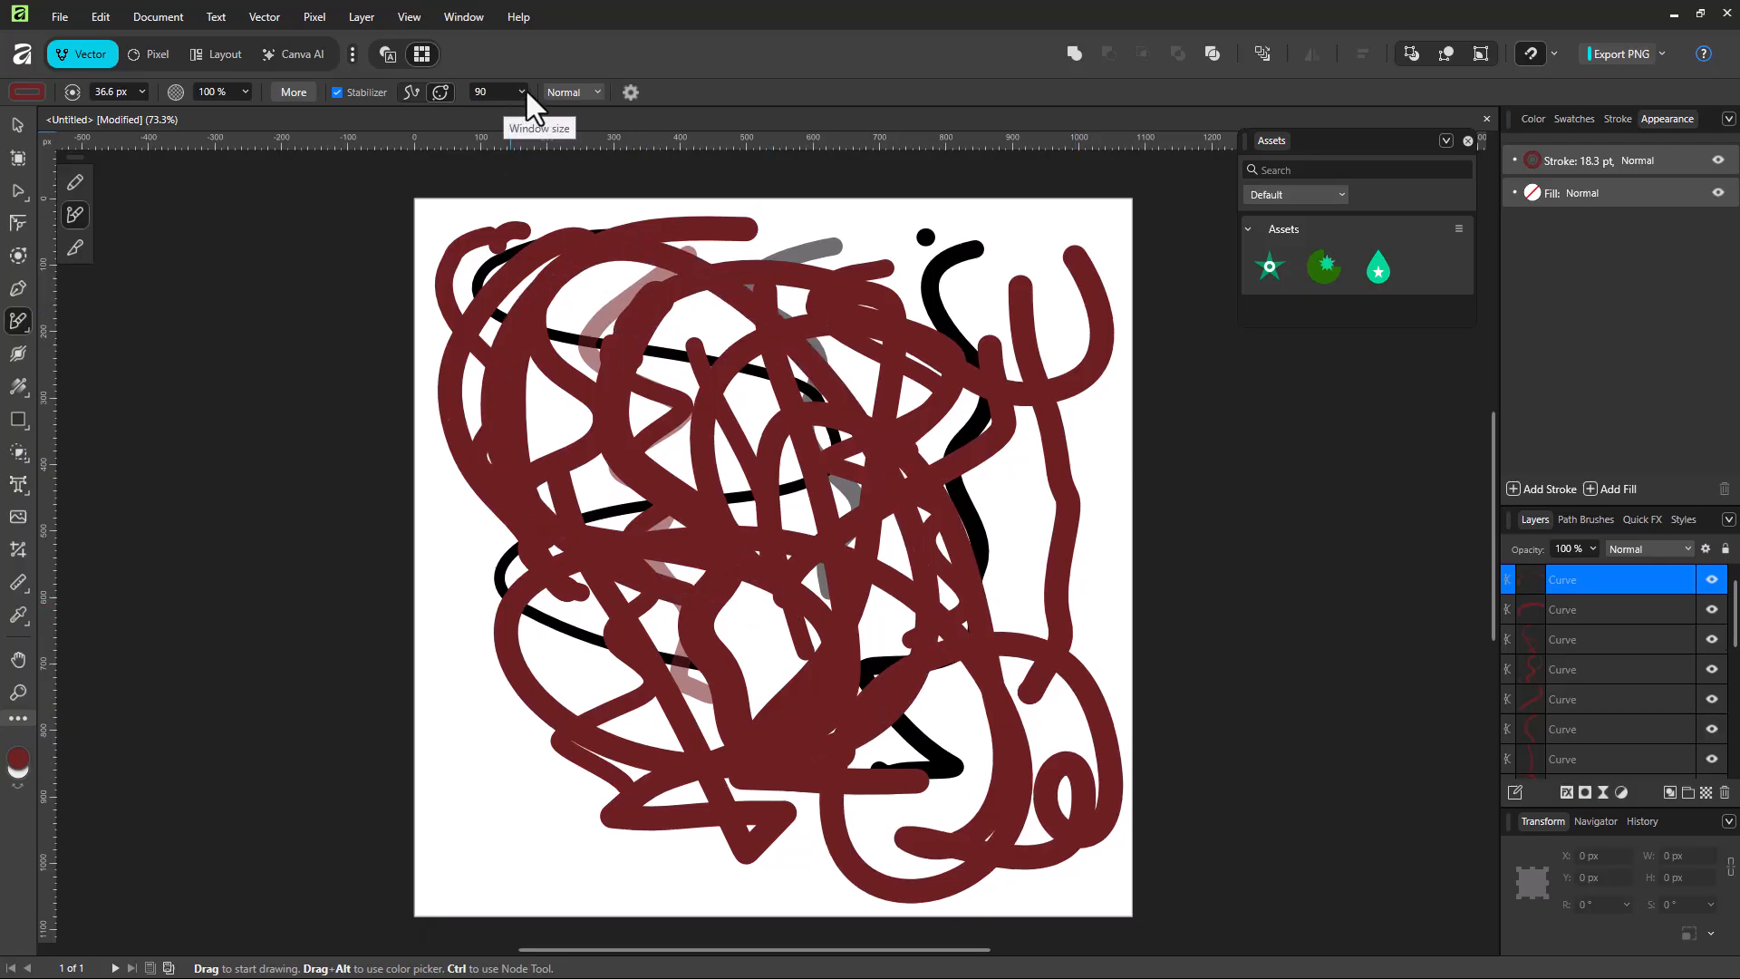
# Step: Set the brush's blend mode to Multiply
pyautogui.click(586, 91)
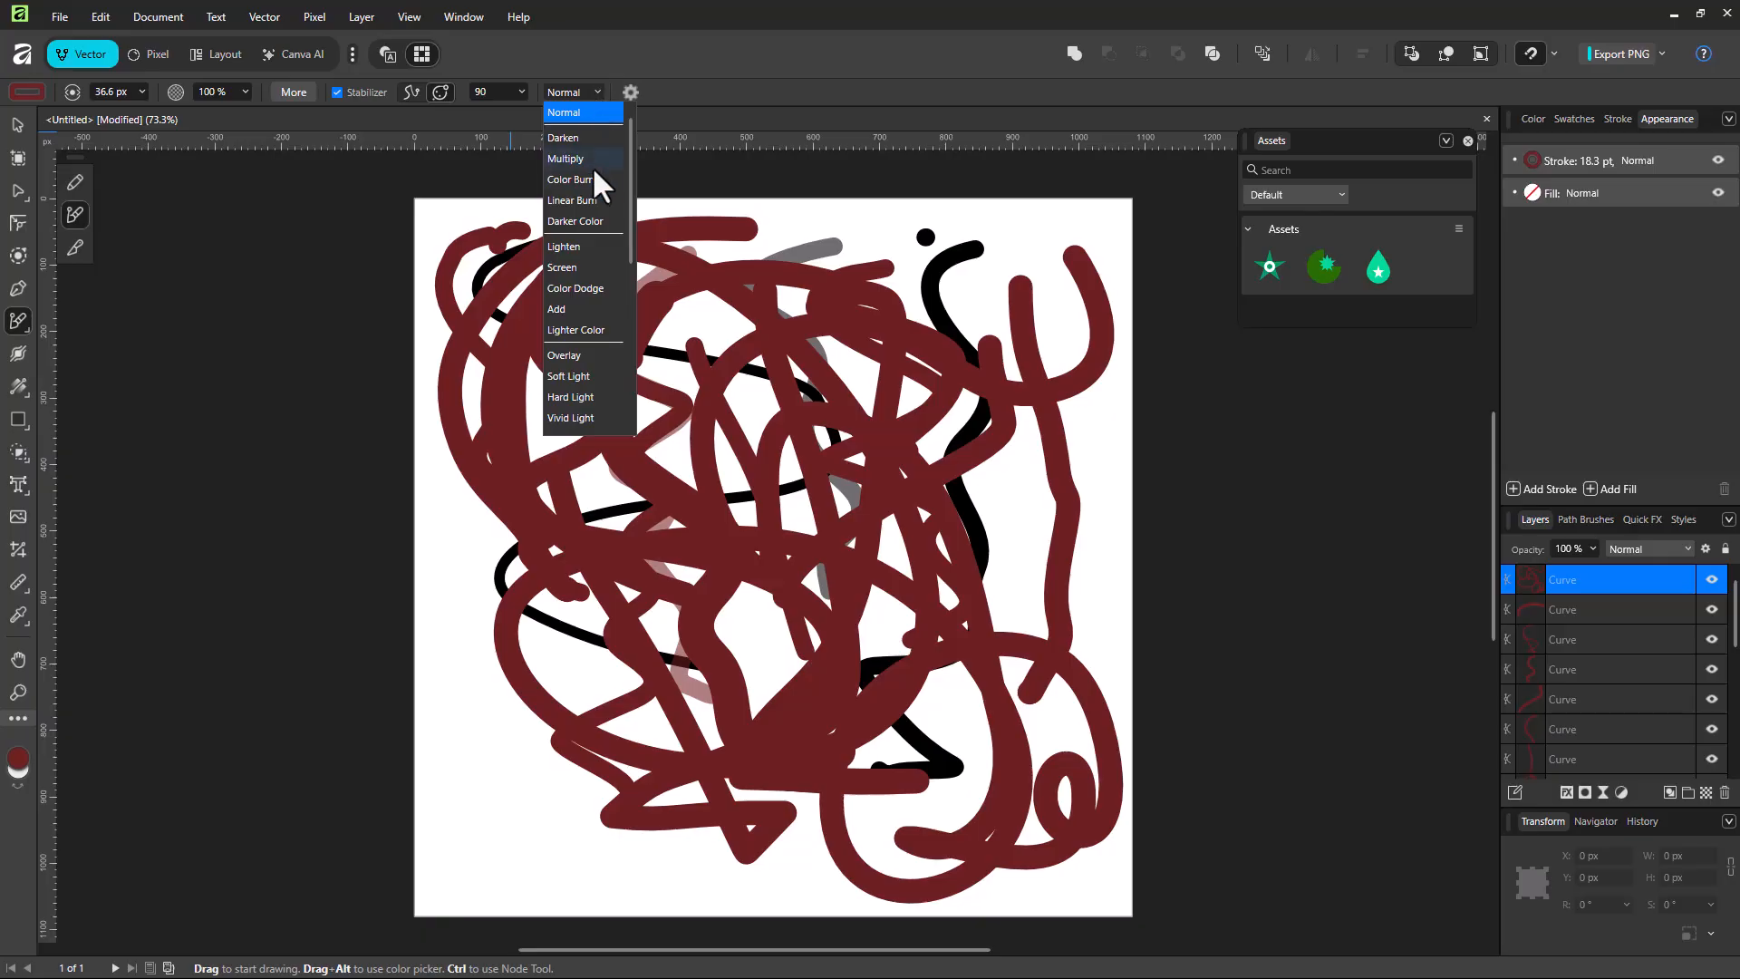
pyautogui.click(587, 159)
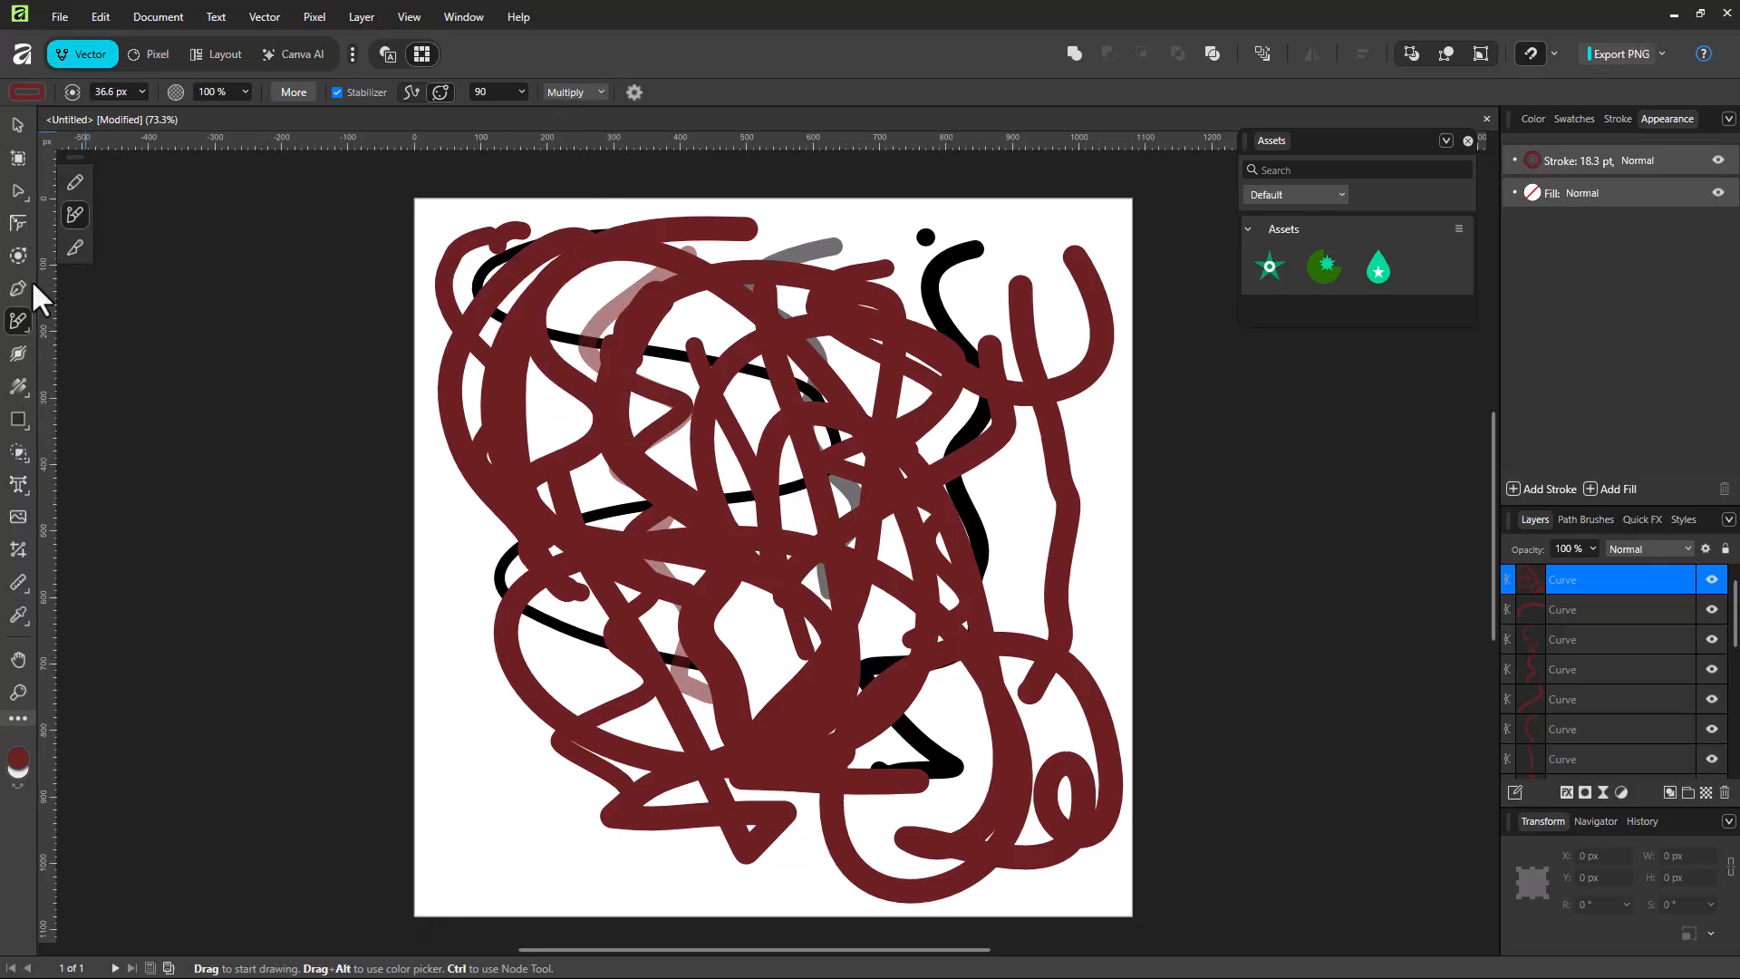
# Step: Change the brush colour to green and draw large overlapping loops across the dark red strokes
pyautogui.click(16, 93)
pyautogui.moveTo(64, 192); pyautogui.dragTo(172, 193)
pyautogui.moveTo(505, 281)
pyautogui.mouseDown()
pyautogui.moveTo(734, 358)
pyautogui.moveTo(693, 626)
pyautogui.moveTo(495, 670)
pyautogui.moveTo(577, 367)
pyautogui.moveTo(853, 338)
pyautogui.moveTo(781, 725)
pyautogui.moveTo(603, 663)
pyautogui.moveTo(963, 425)
pyautogui.moveTo(859, 275)
pyautogui.moveTo(640, 339)
pyautogui.moveTo(909, 614)
pyautogui.moveTo(493, 781)
pyautogui.moveTo(711, 427)
pyautogui.moveTo(993, 496)
pyautogui.moveTo(968, 678)
pyautogui.moveTo(639, 615)
pyautogui.moveTo(988, 419)
pyautogui.moveTo(889, 647)
pyautogui.moveTo(965, 470)
pyautogui.moveTo(893, 683)
pyautogui.moveTo(693, 358)
pyautogui.mouseUp()
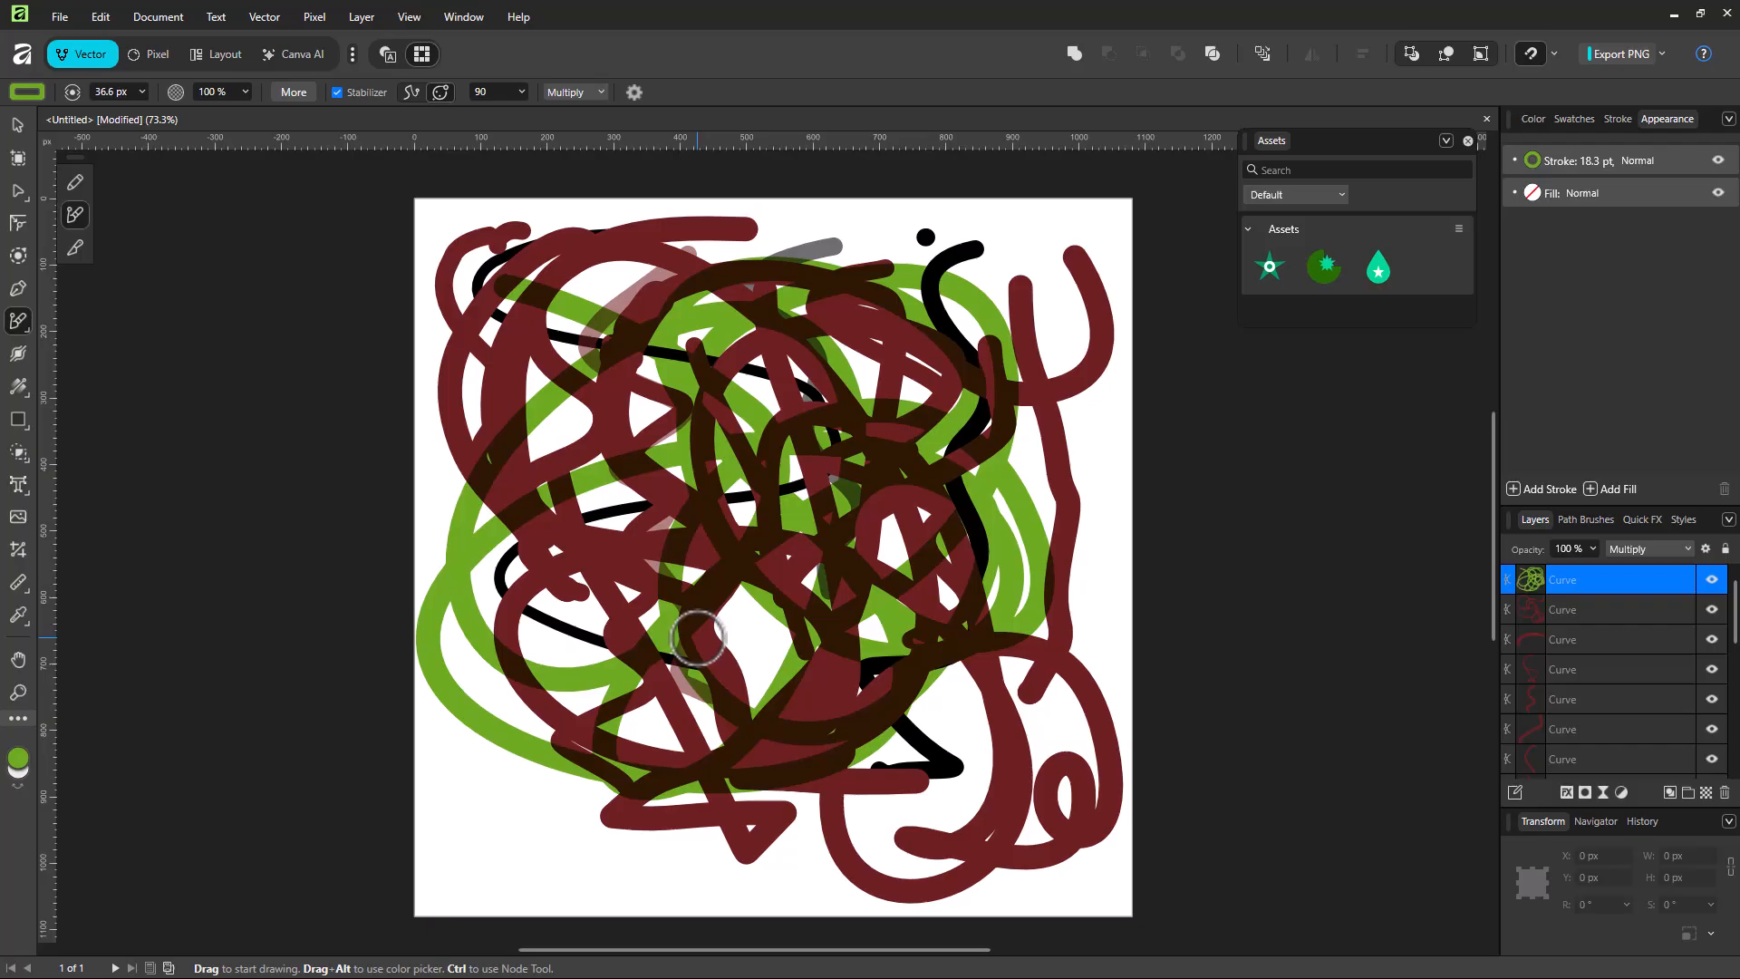
# Step: Review the brush's stroke and controller settings and draw short green test strokes along the upper part of the page
pyautogui.click(311, 93)
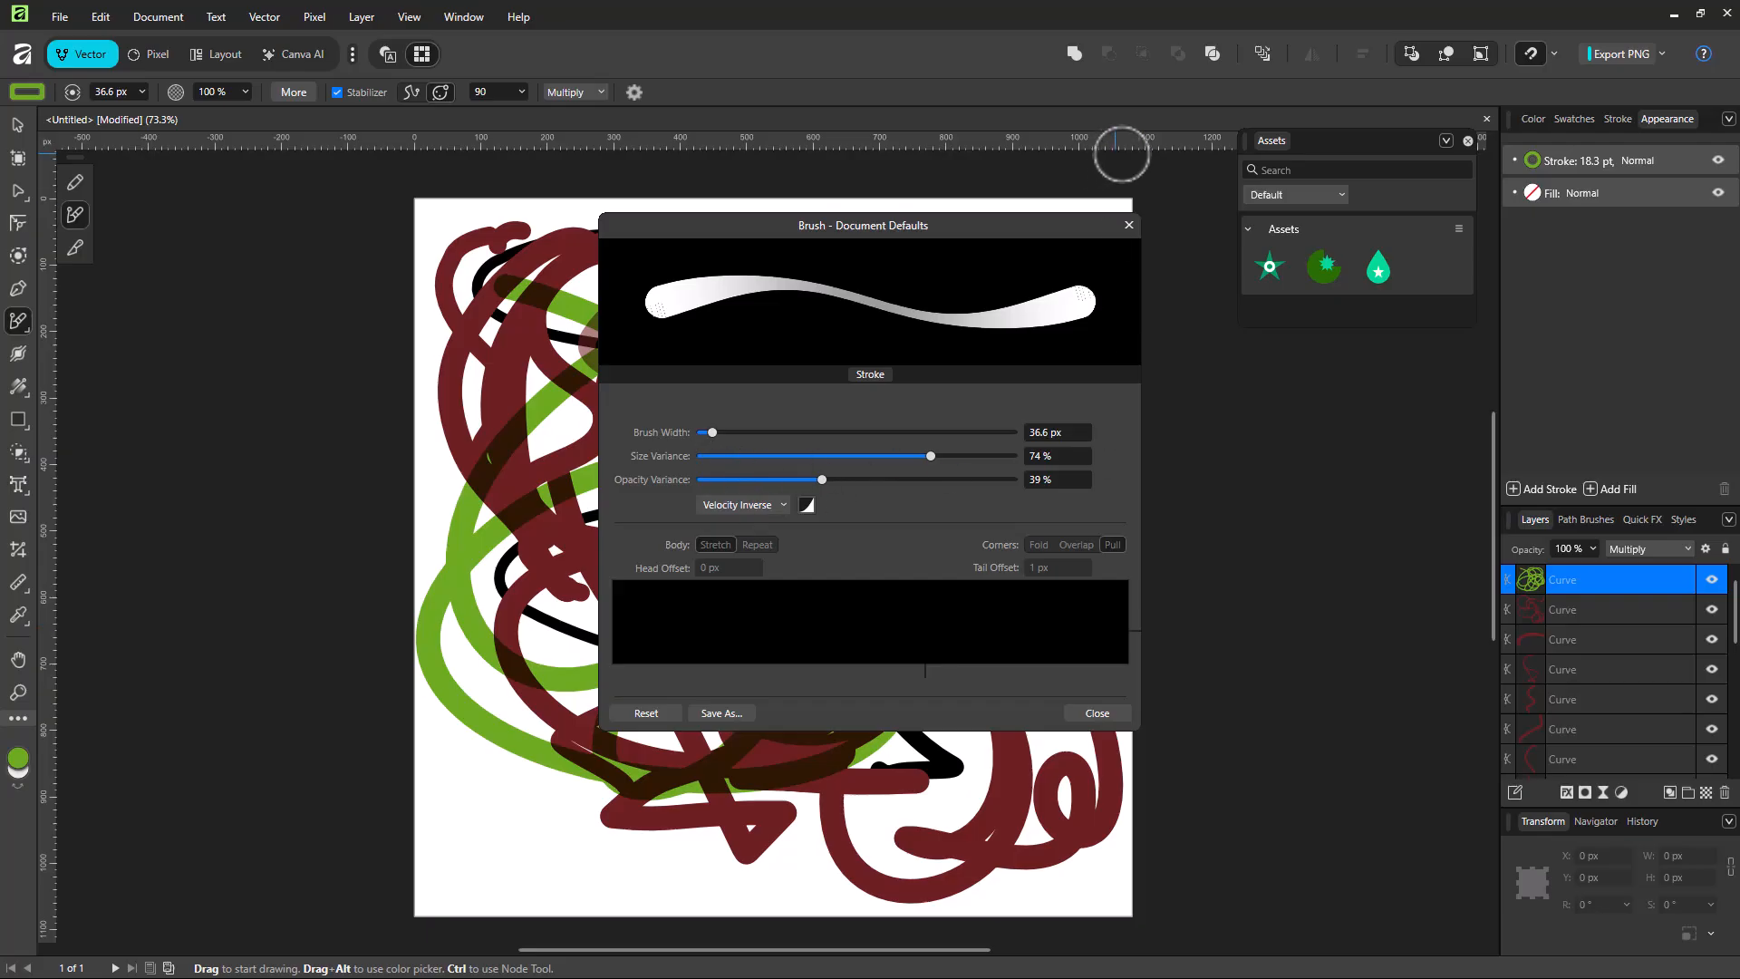
pyautogui.click(1128, 225)
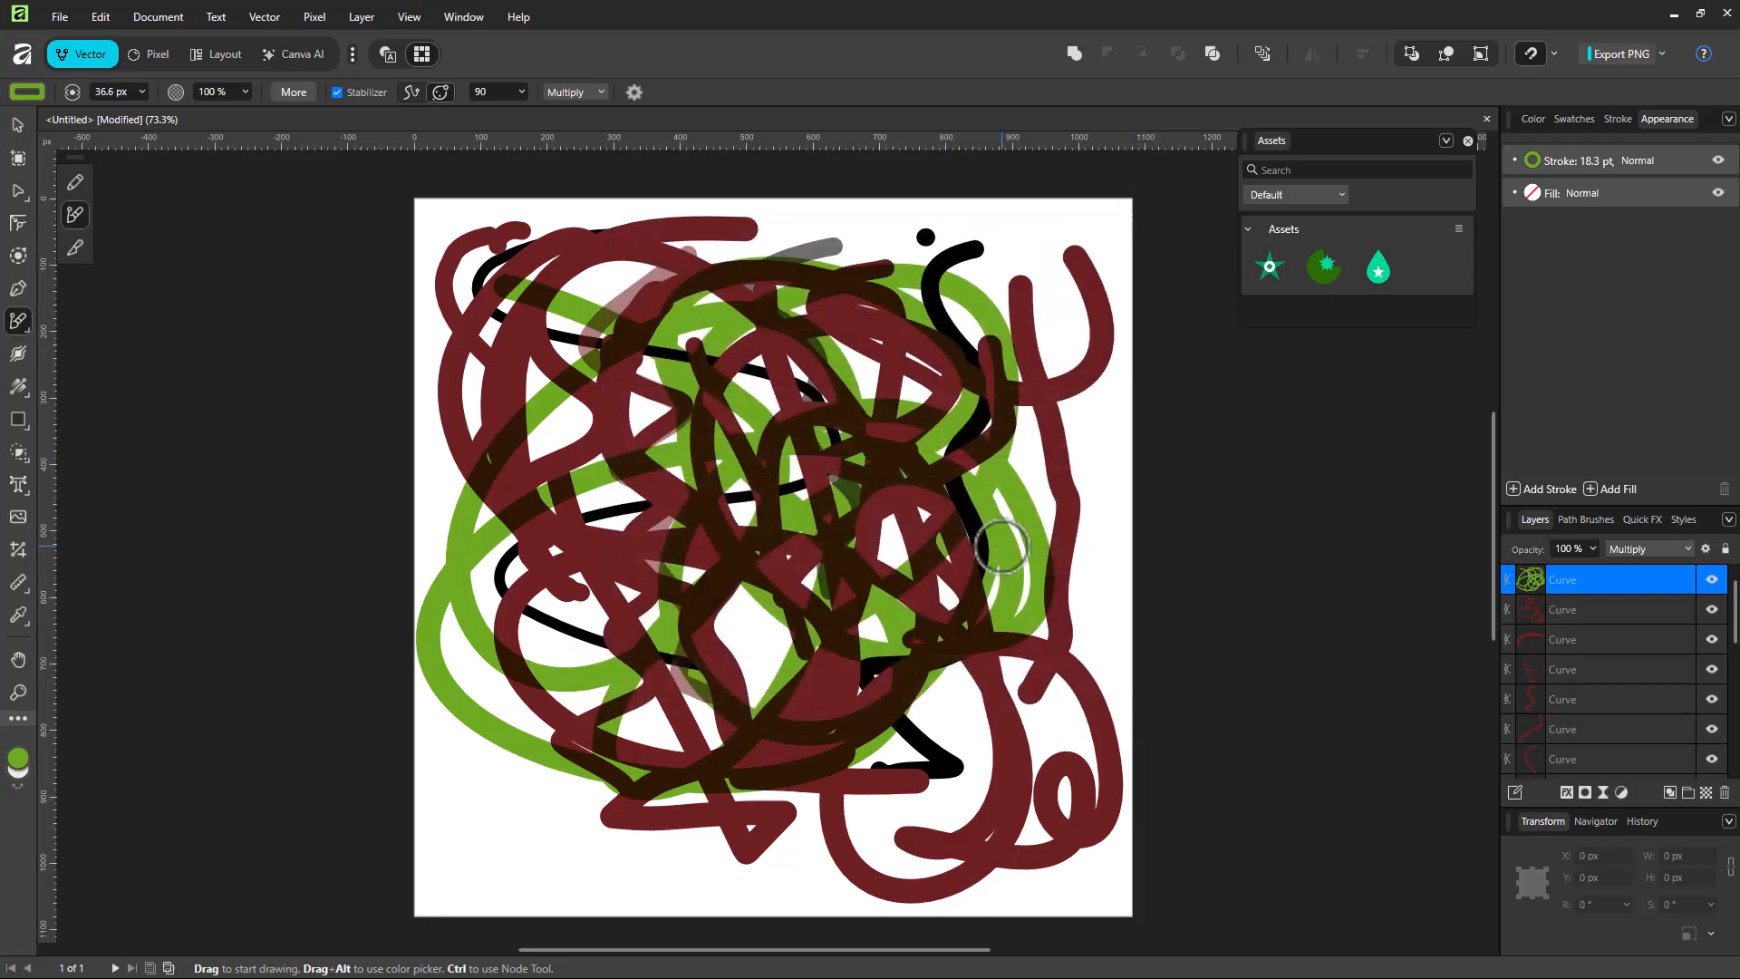
pyautogui.moveTo(1052, 220); pyautogui.dragTo(978, 258)
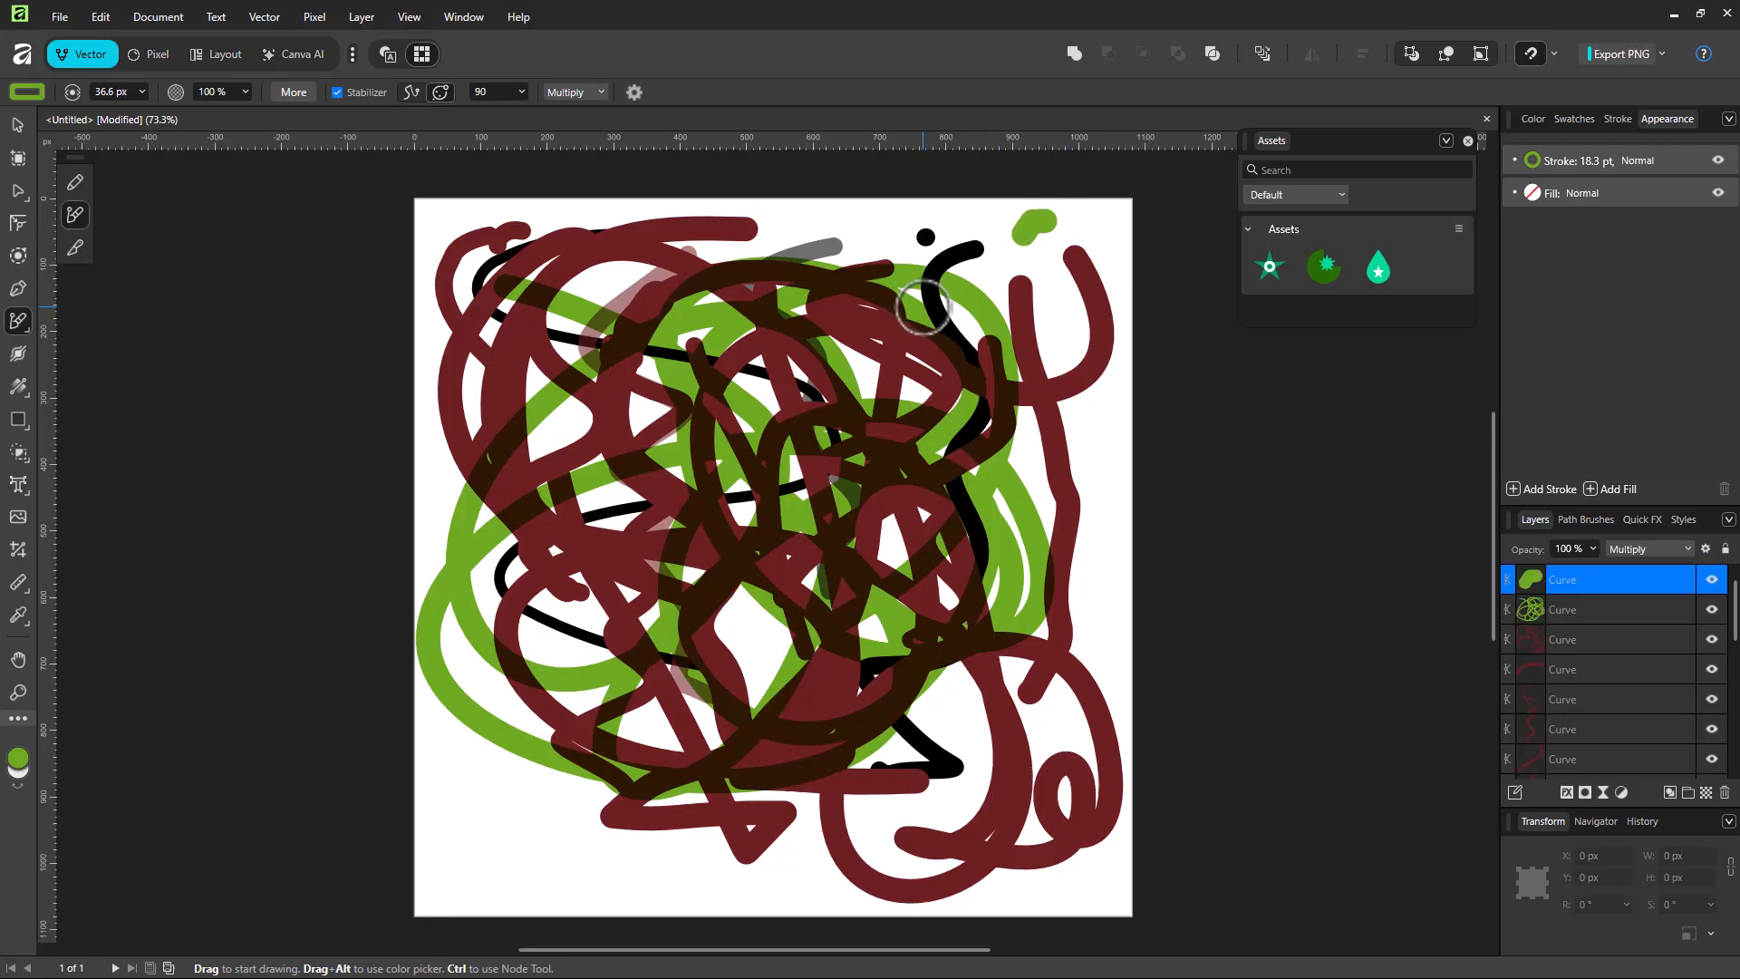
pyautogui.click(634, 92)
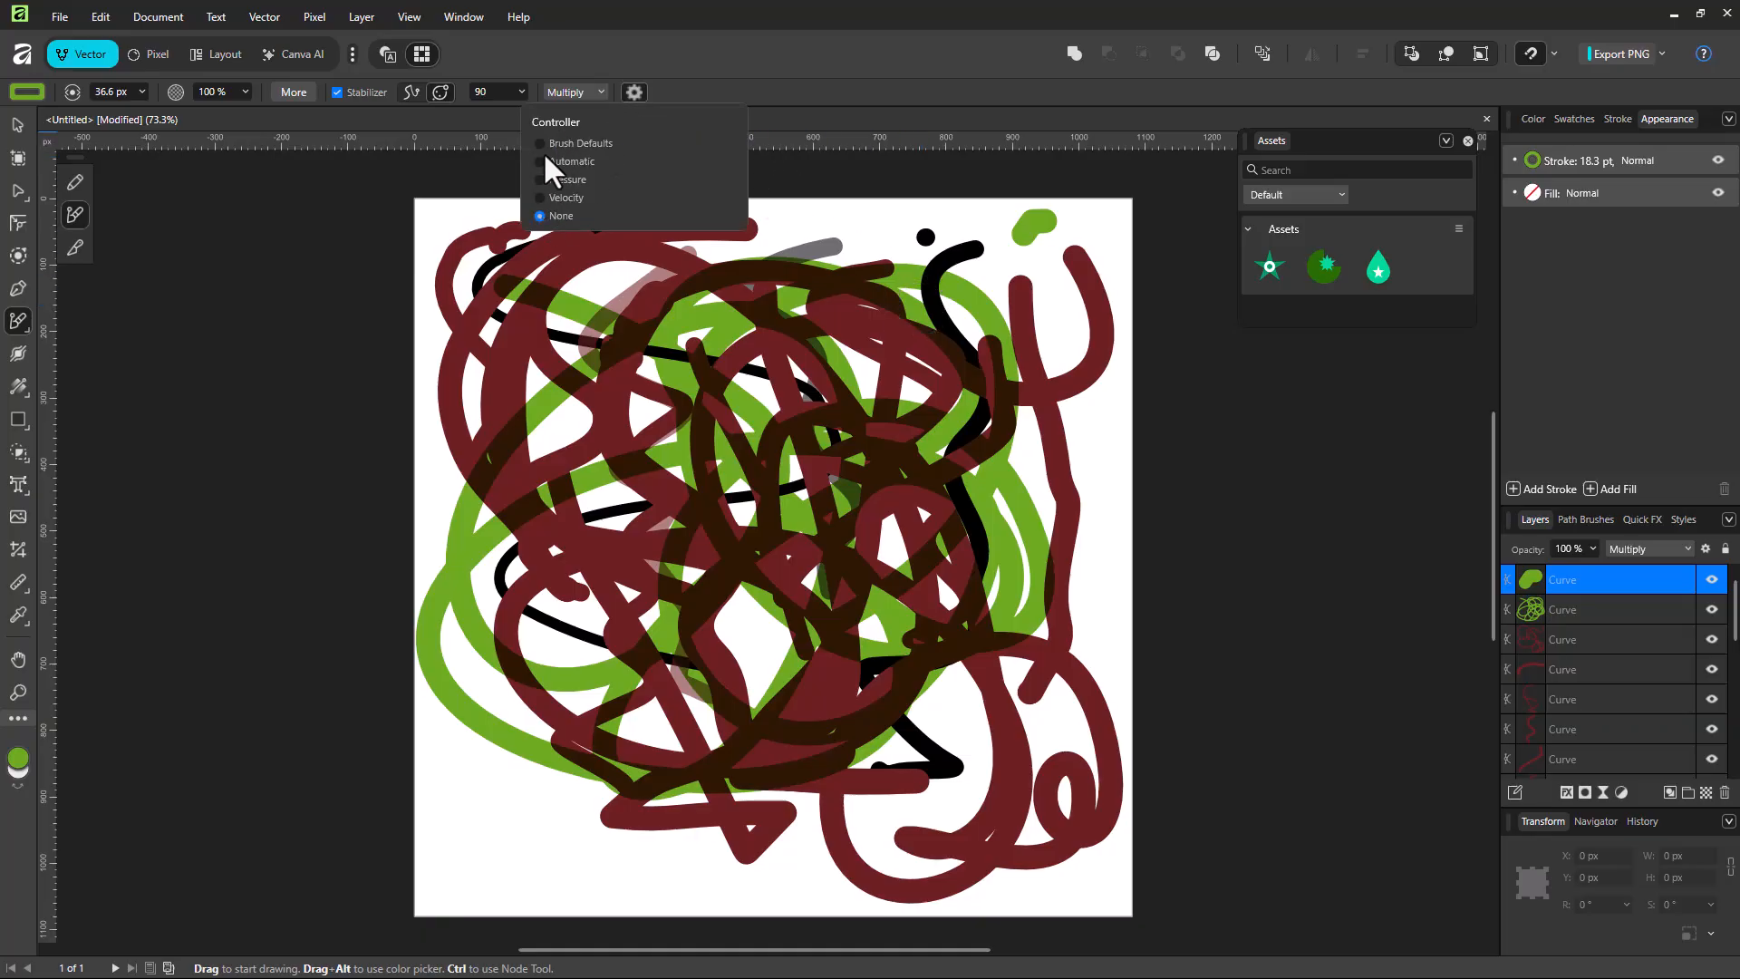
pyautogui.moveTo(822, 214); pyautogui.dragTo(794, 344)
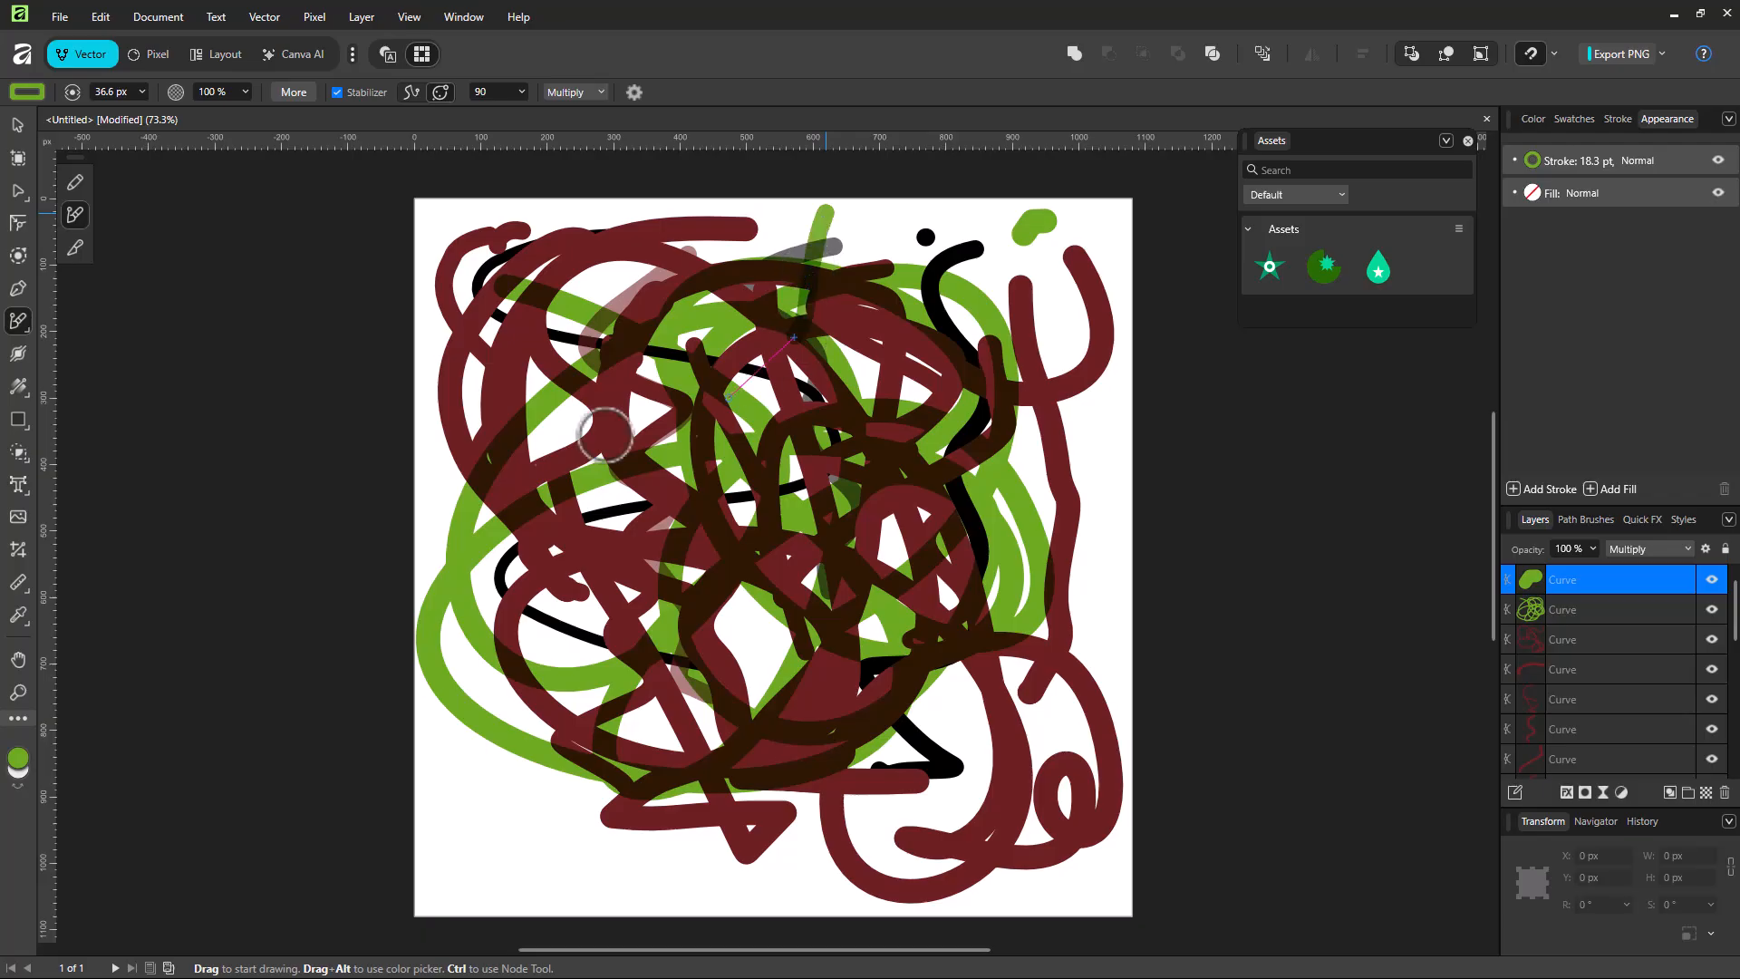
# Step: Set the brush controller to Automatic and draw a long green stroke from the page's upper-right area
pyautogui.click(635, 91)
pyautogui.click(585, 164)
pyautogui.moveTo(1028, 241)
pyautogui.mouseDown()
pyautogui.moveTo(890, 232)
pyautogui.moveTo(995, 401)
pyautogui.moveTo(789, 758)
pyautogui.moveTo(564, 782)
pyautogui.moveTo(509, 517)
pyautogui.moveTo(694, 447)
pyautogui.moveTo(798, 765)
pyautogui.moveTo(490, 603)
pyautogui.moveTo(474, 163)
pyautogui.mouseUp()
pyautogui.click(593, 98)
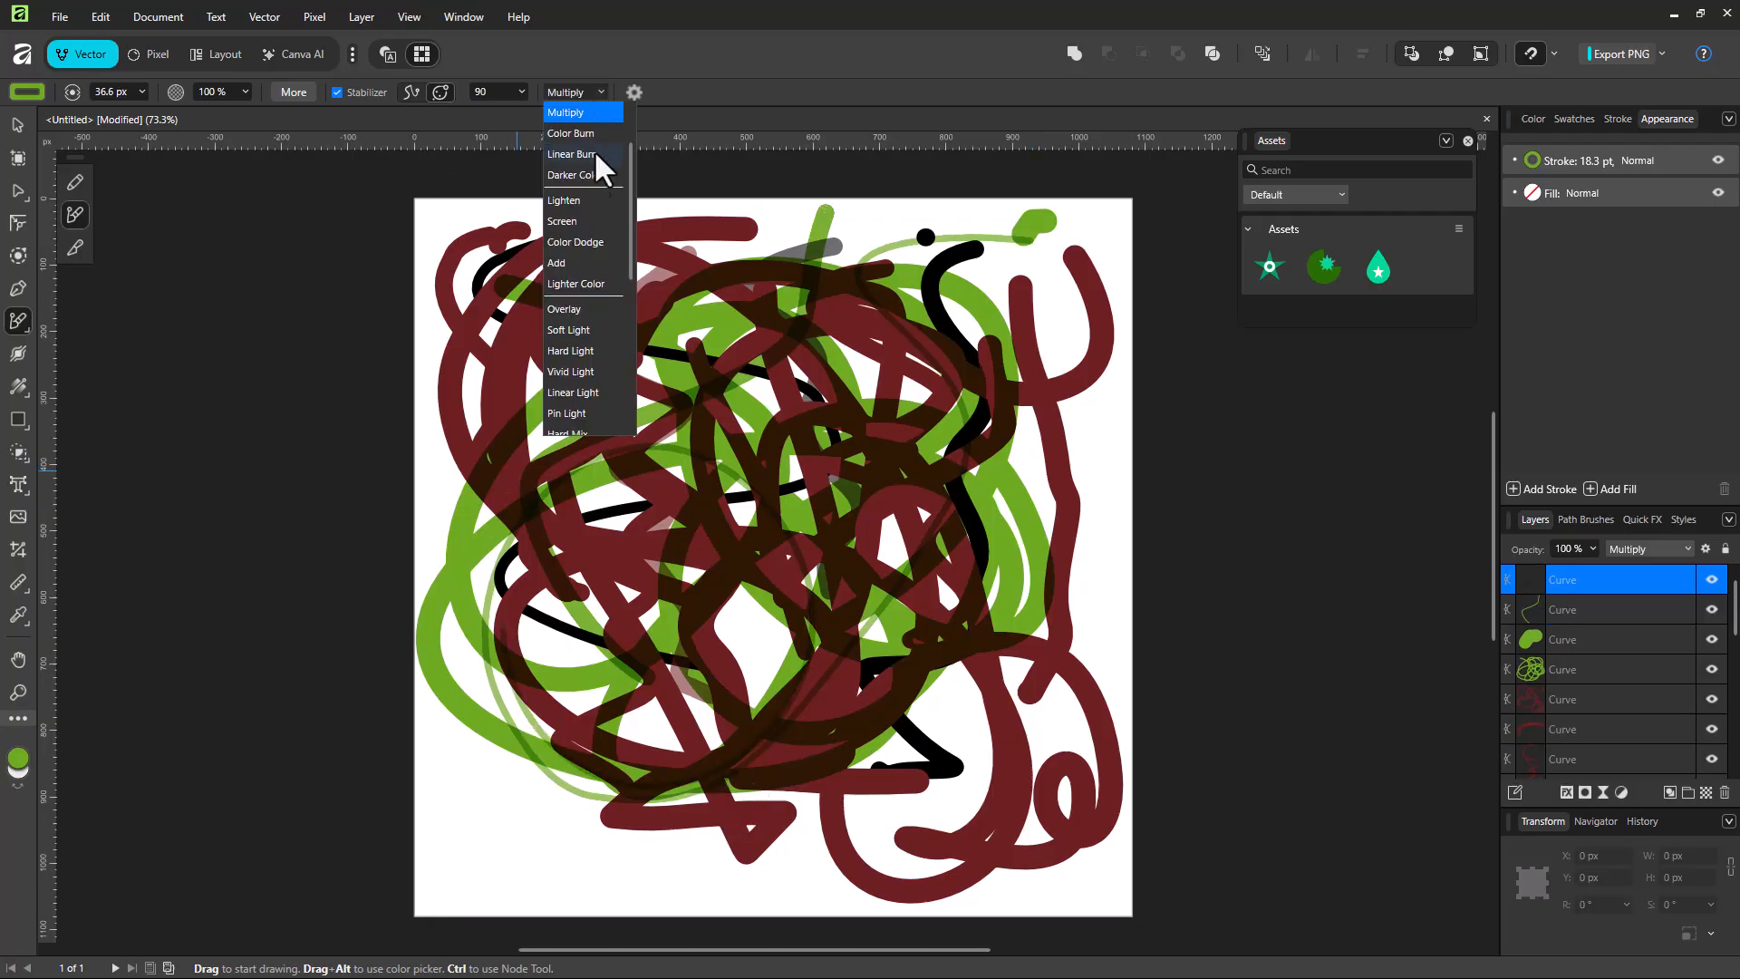
pyautogui.click(632, 94)
# Step: Set the brush controller to Pressure and draw a green stroke down the left side of the page
pyautogui.click(634, 91)
pyautogui.click(579, 180)
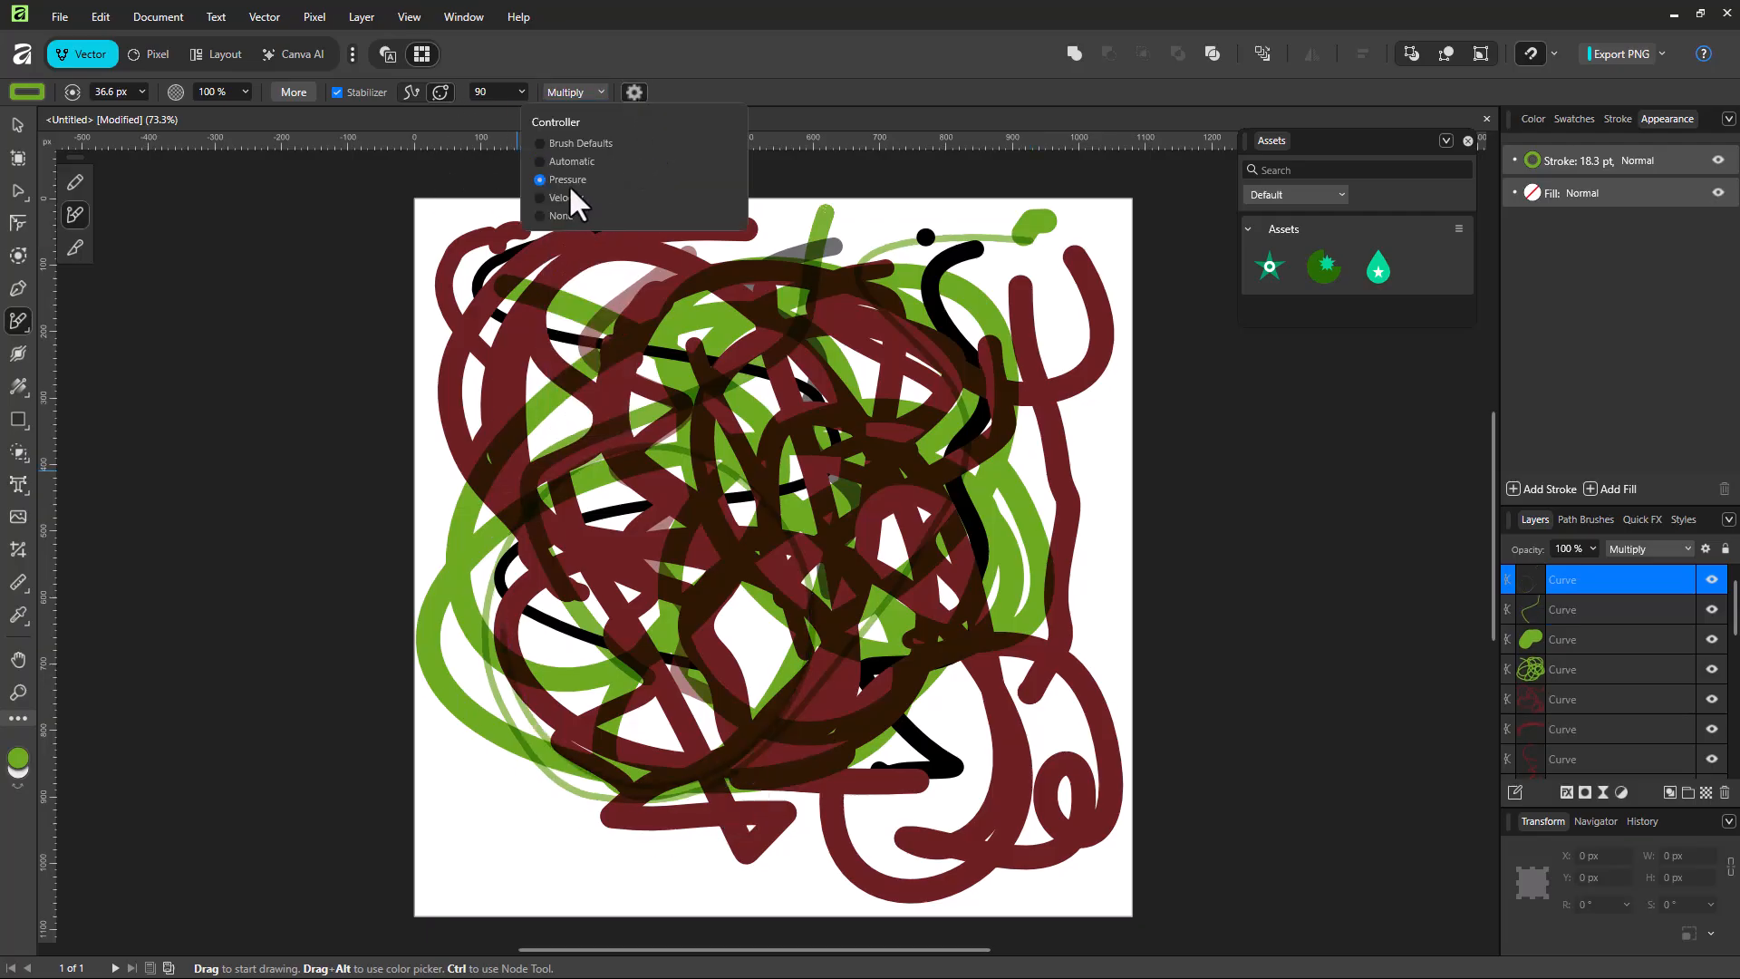
pyautogui.moveTo(471, 226)
pyautogui.mouseDown()
pyautogui.moveTo(435, 291)
pyautogui.moveTo(466, 668)
pyautogui.moveTo(622, 878)
pyautogui.moveTo(673, 865)
pyautogui.mouseUp()
# Step: Set the brush controller to Velocity and draw curved green strokes in the upper-right part of the page
pyautogui.click(635, 92)
pyautogui.click(541, 197)
pyautogui.moveTo(1051, 246)
pyautogui.mouseDown()
pyautogui.moveTo(1018, 260)
pyautogui.moveTo(1002, 416)
pyautogui.moveTo(440, 487)
pyautogui.moveTo(957, 490)
pyautogui.moveTo(1057, 595)
pyautogui.moveTo(1099, 400)
pyautogui.moveTo(1002, 377)
pyautogui.moveTo(1001, 308)
pyautogui.mouseUp()
pyautogui.moveTo(1091, 389)
pyautogui.mouseDown()
pyautogui.moveTo(1078, 482)
pyautogui.moveTo(1109, 468)
pyautogui.moveTo(1095, 419)
pyautogui.mouseUp()
# Step: Set the brush controller to None and draw a winding green stroke across the upper and middle page
pyautogui.click(580, 91)
pyautogui.click(634, 93)
pyautogui.click(634, 93)
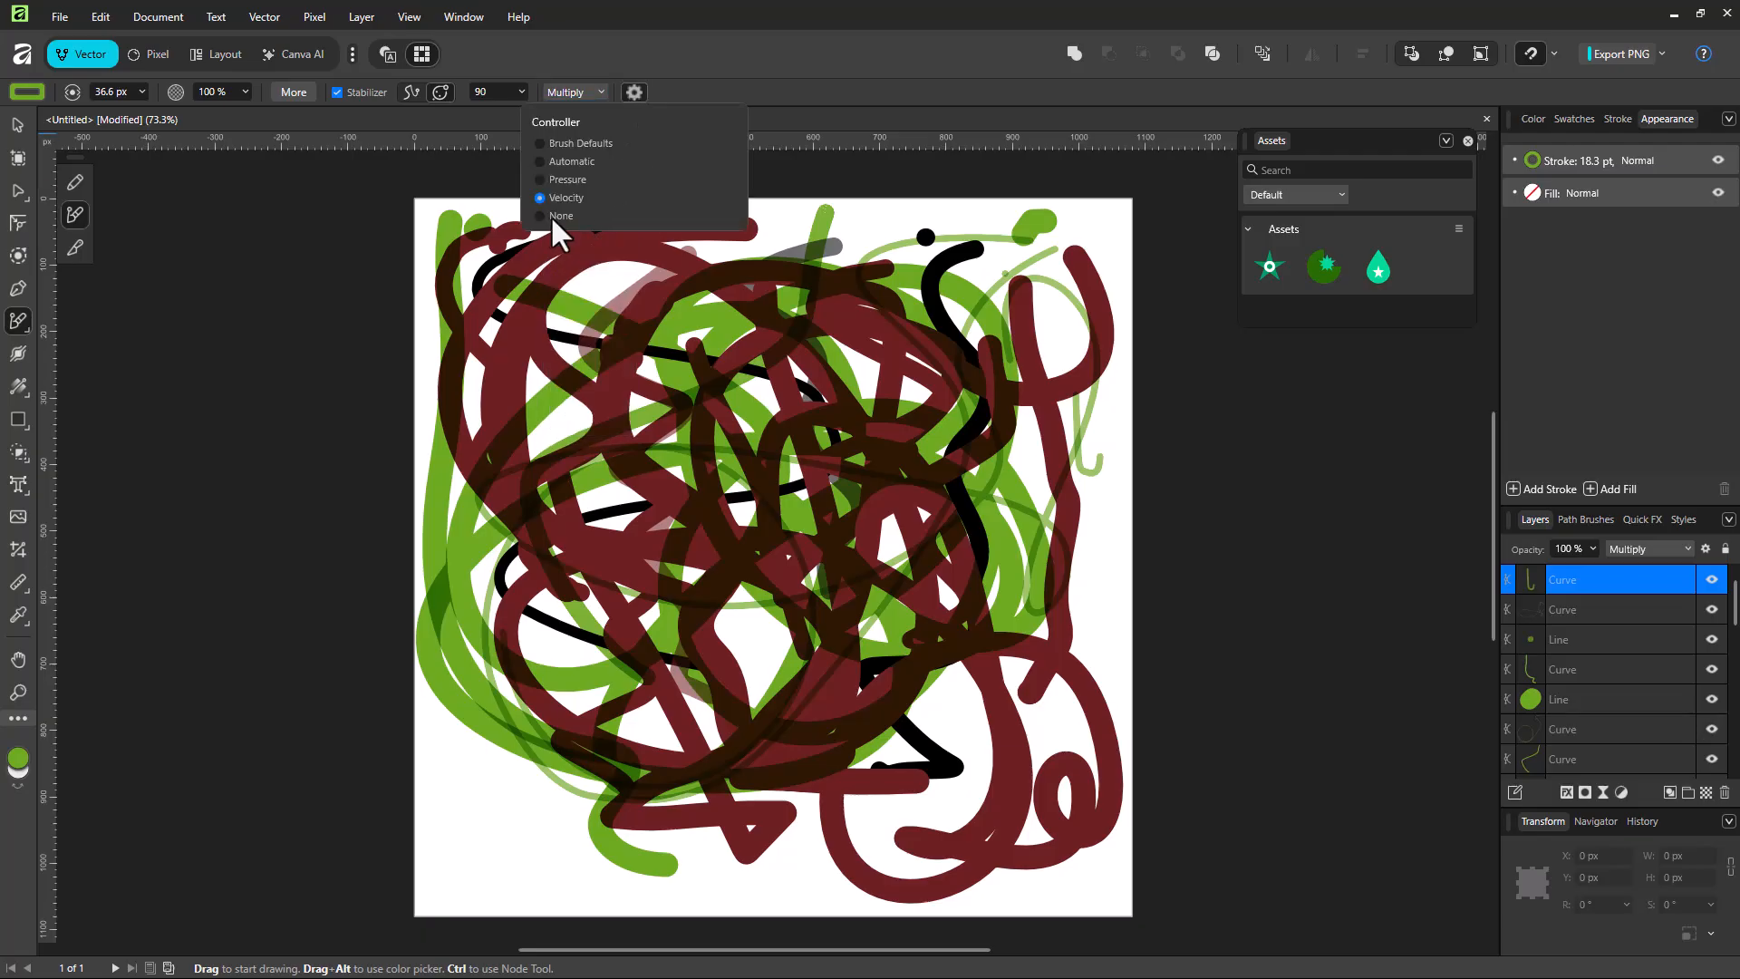
pyautogui.moveTo(942, 250)
pyautogui.mouseDown()
pyautogui.moveTo(691, 268)
pyautogui.moveTo(972, 554)
pyautogui.moveTo(827, 310)
pyautogui.moveTo(926, 532)
pyautogui.mouseUp()
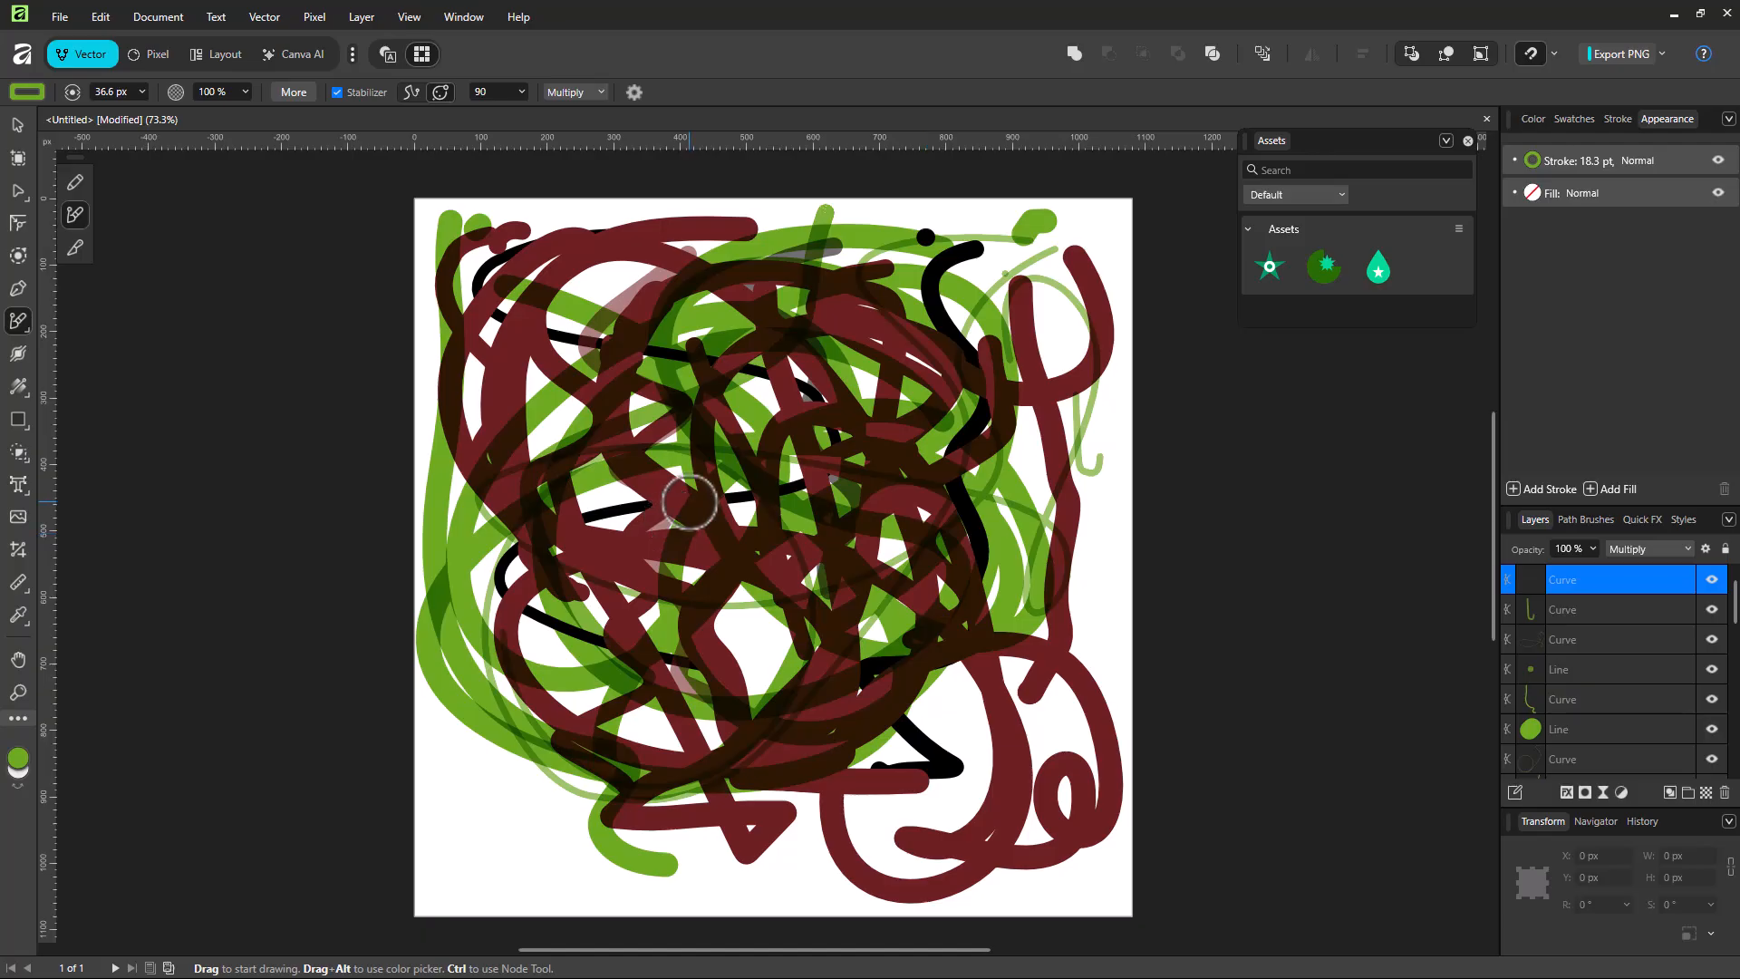